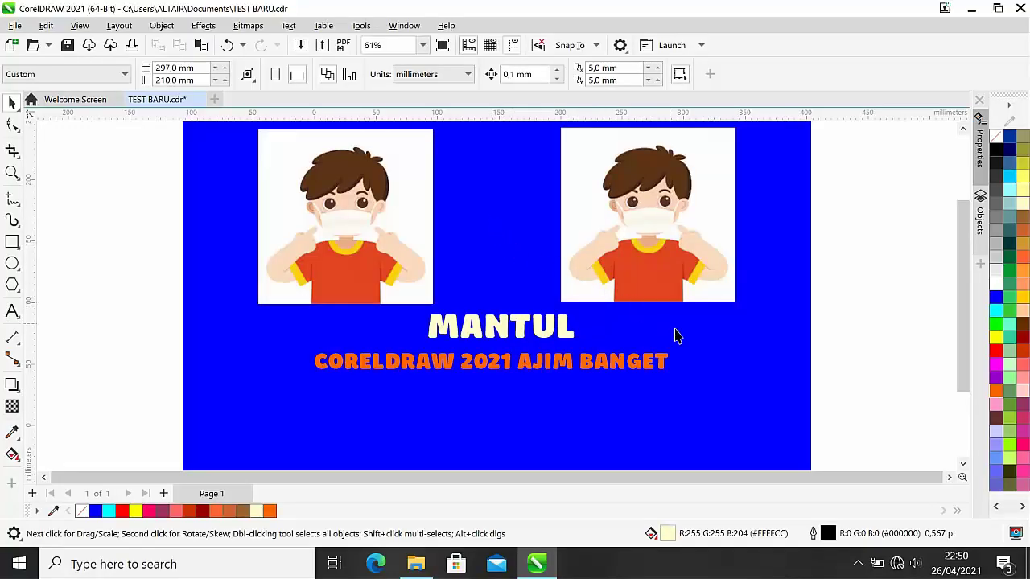
Open the second boy picture, the one above the end of the text, for bitmap editing in Corel PHOTO-PAINT
right_click(650, 274)
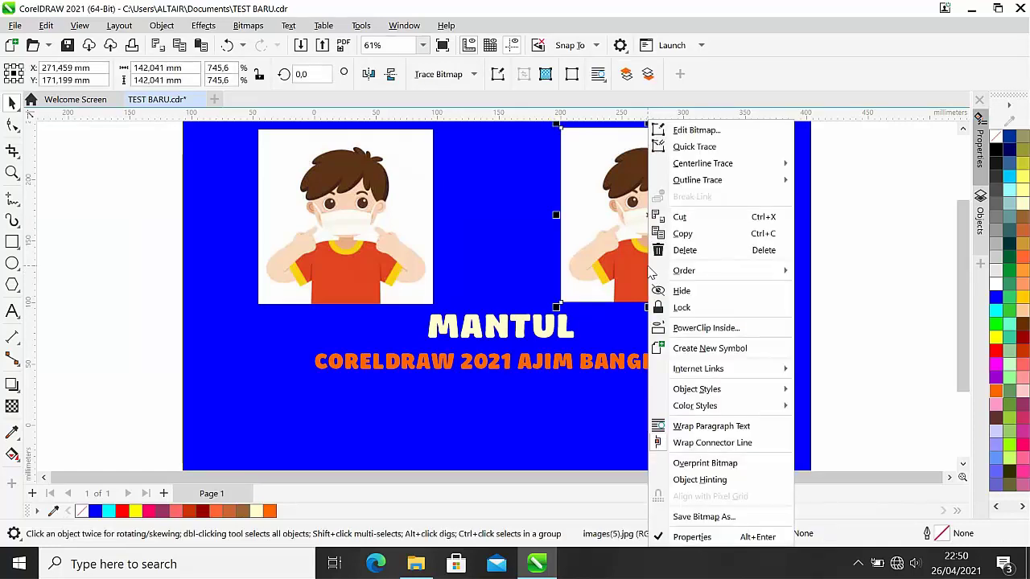
left_click(694, 130)
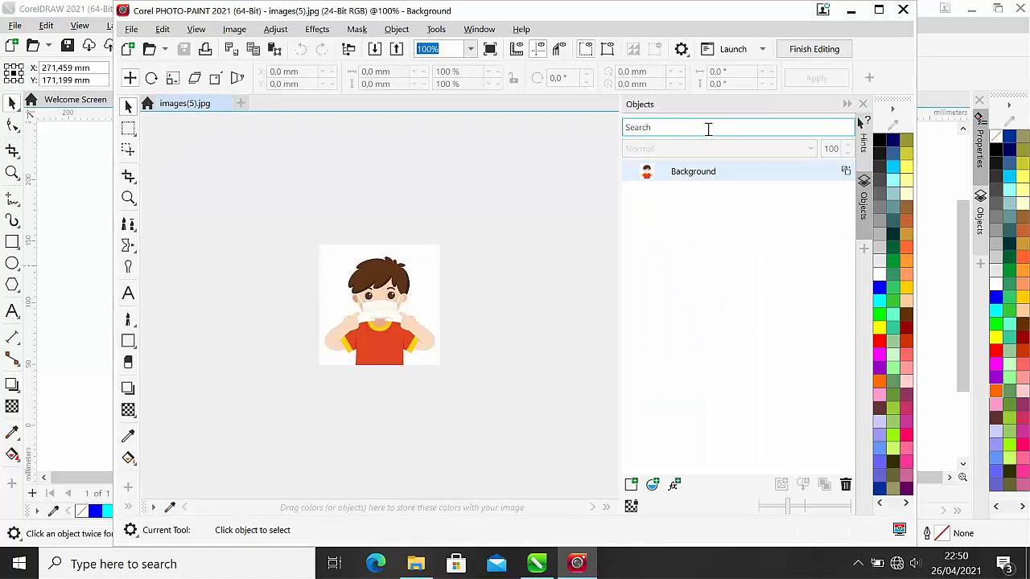
left_click(378, 321)
type("200")
key("Return")
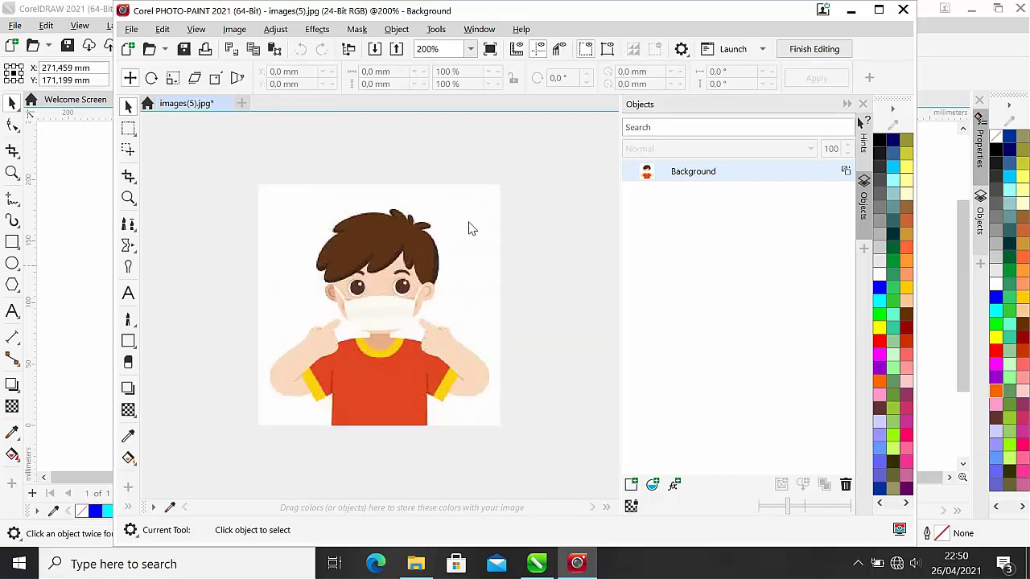
Display the image adjustments and add a Replace Colors adjustment to the picture
left_click(479, 32)
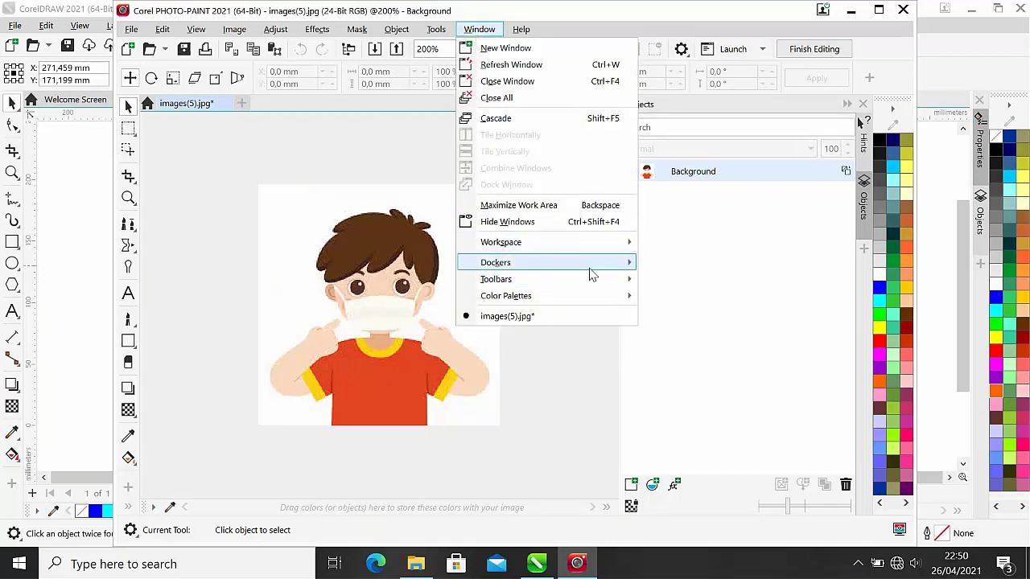
mouse_move(592, 270)
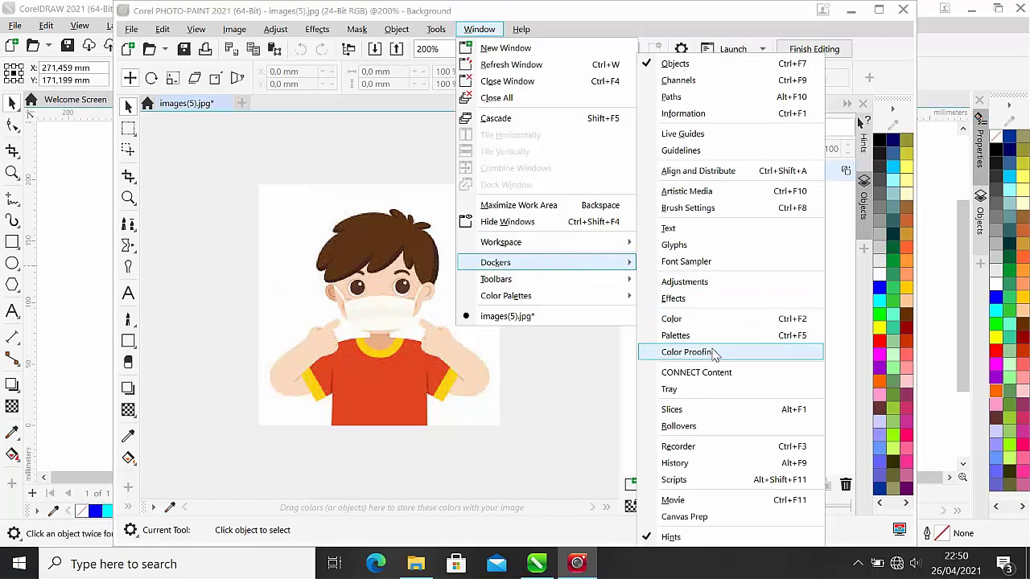
left_click(690, 283)
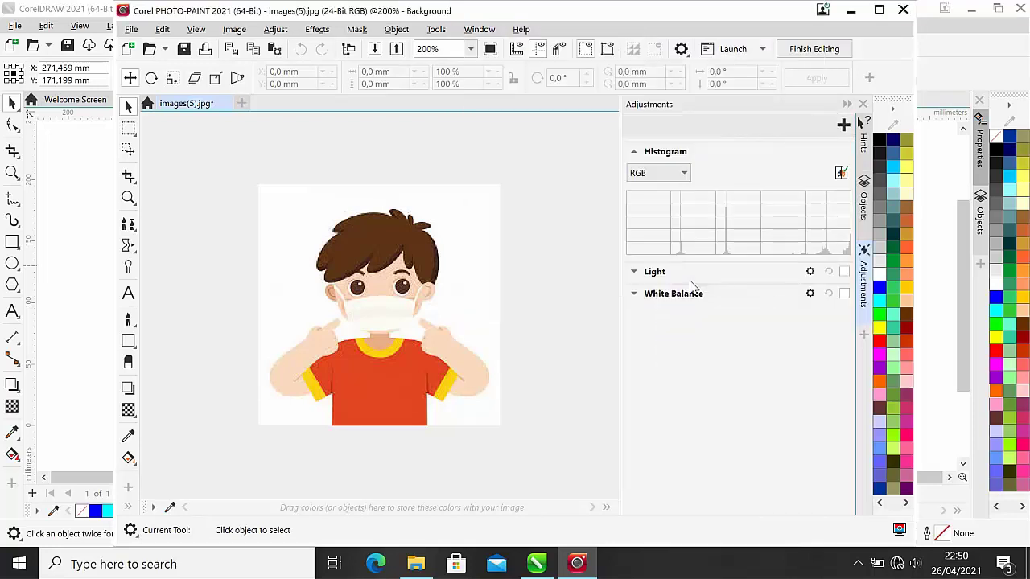
left_click(843, 125)
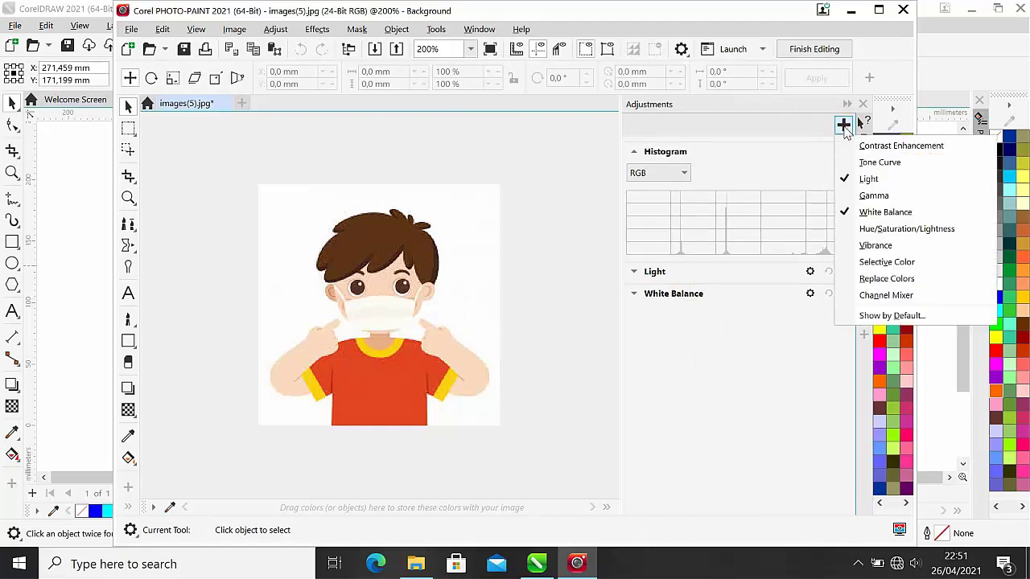
left_click(887, 279)
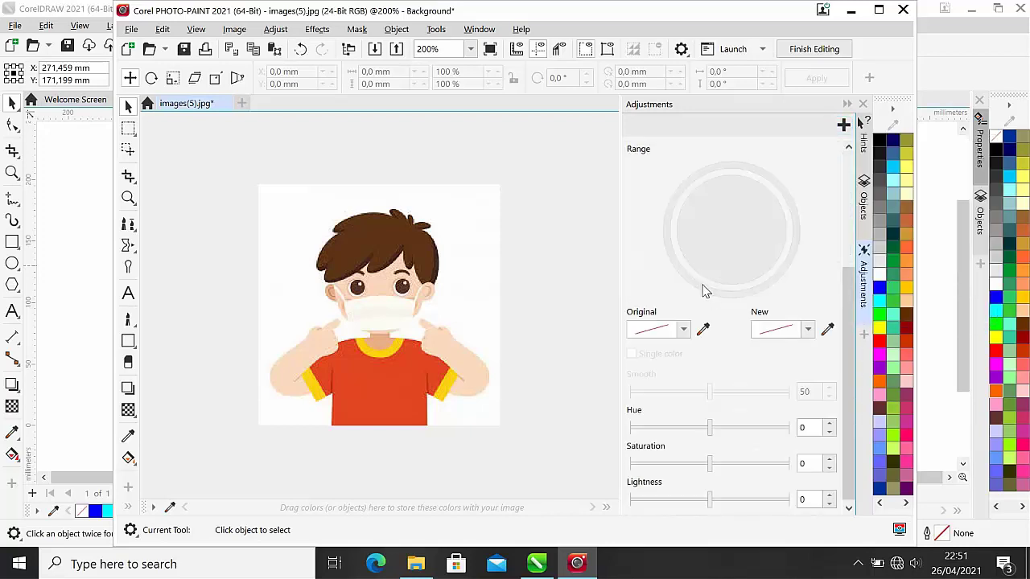
Sample the shirt's red as the original color and set its replacement color to blue #101FC9
left_click(702, 330)
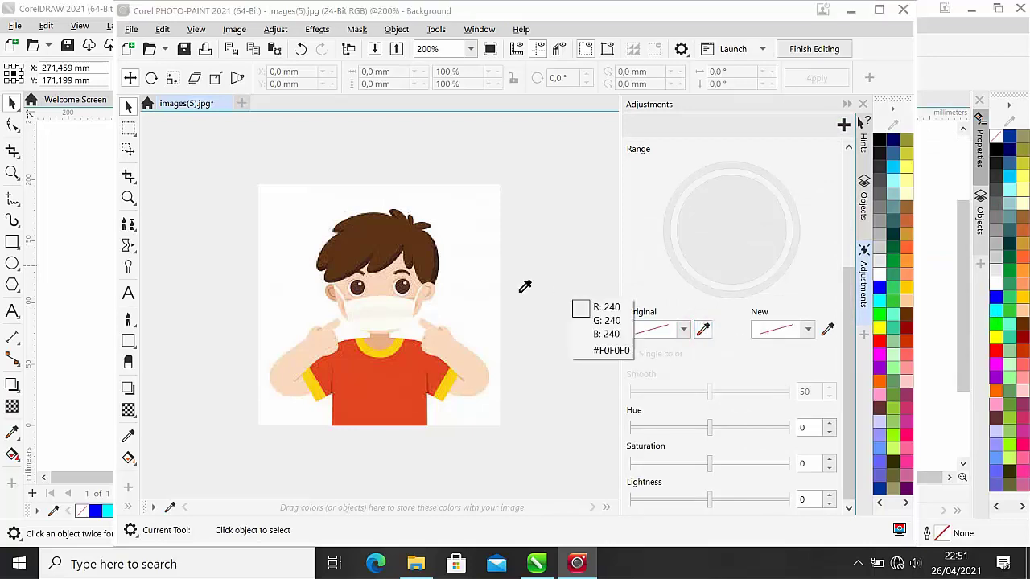
left_click(374, 378)
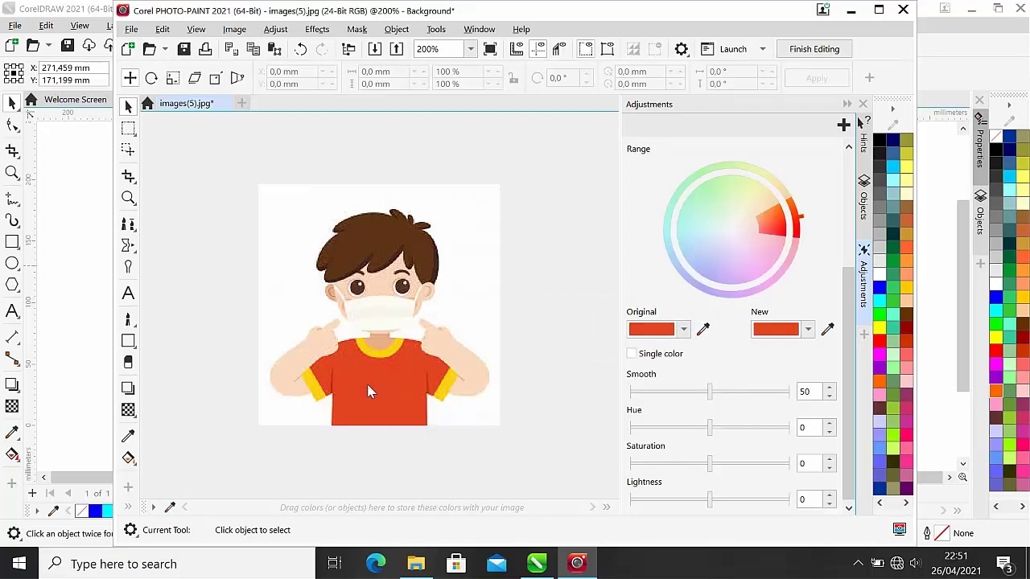
left_click(806, 330)
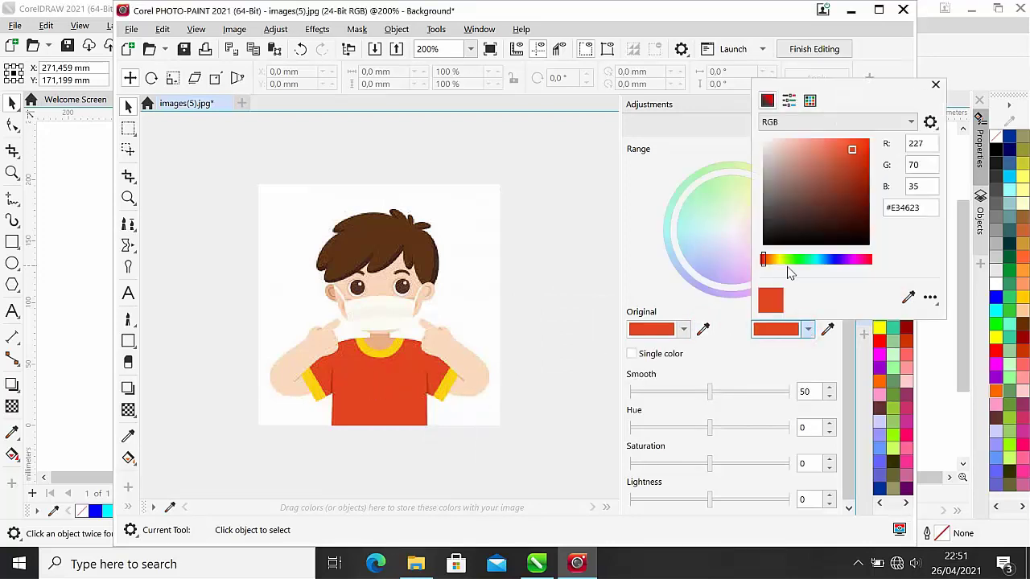
left_click(778, 259)
left_click_drag(778, 259, 835, 263)
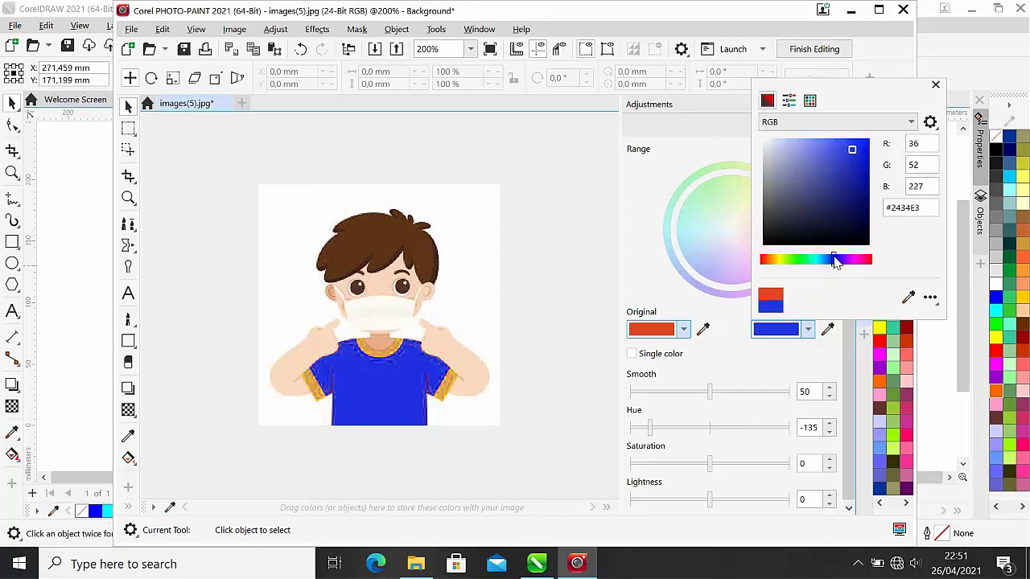
left_click_drag(854, 155, 855, 209)
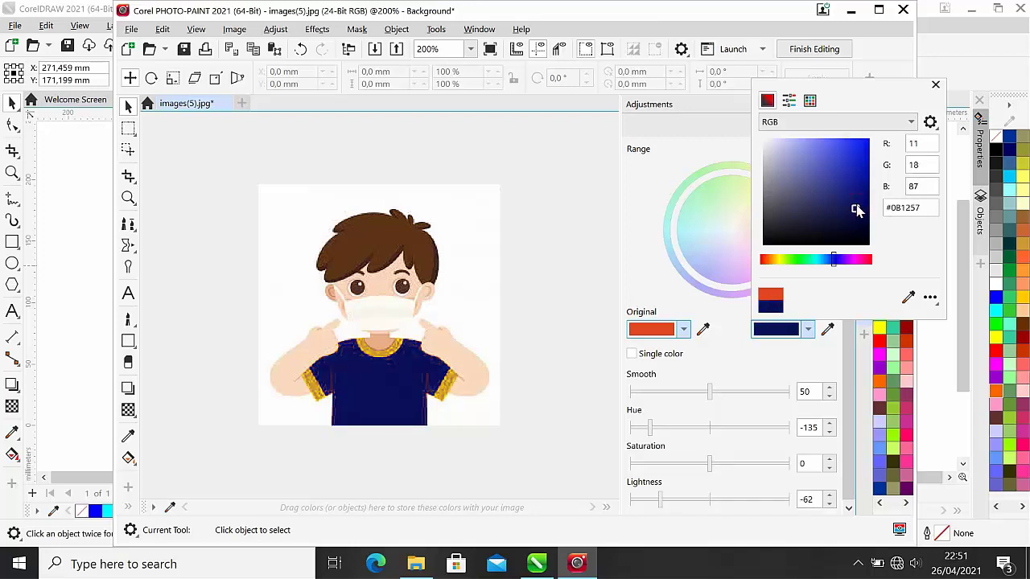
mouse_move(856, 210)
left_mouse_down()
mouse_move(857, 187)
mouse_move(858, 228)
mouse_move(866, 156)
mouse_move(864, 166)
left_mouse_up()
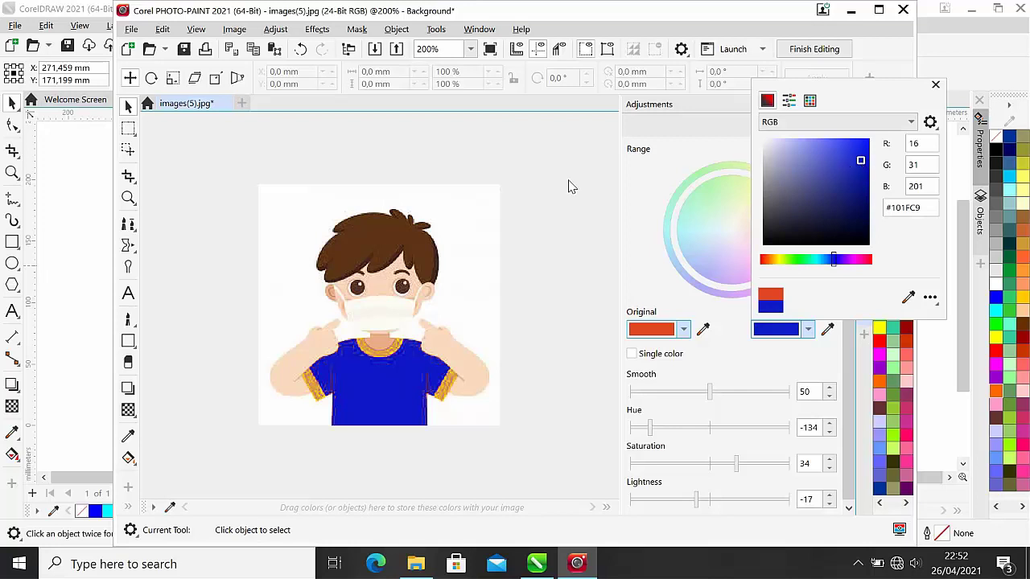
left_click(936, 84)
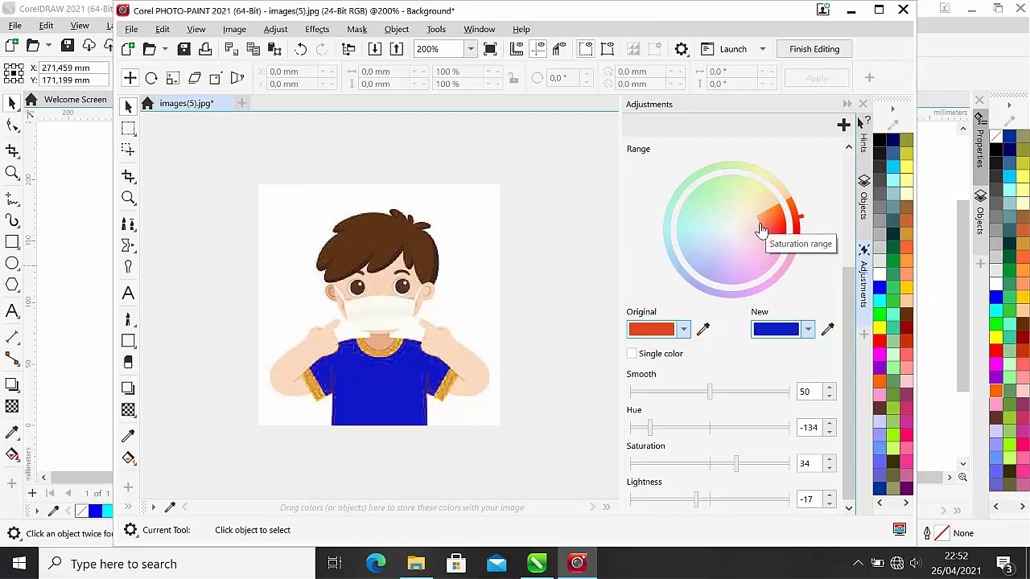
Extend the saturation range of the shirt's red slightly toward the wheel's center and set Smooth to 34
mouse_move(761, 231)
left_mouse_down()
mouse_move(763, 222)
mouse_move(743, 233)
mouse_move(767, 216)
mouse_move(765, 232)
mouse_move(752, 232)
left_mouse_up()
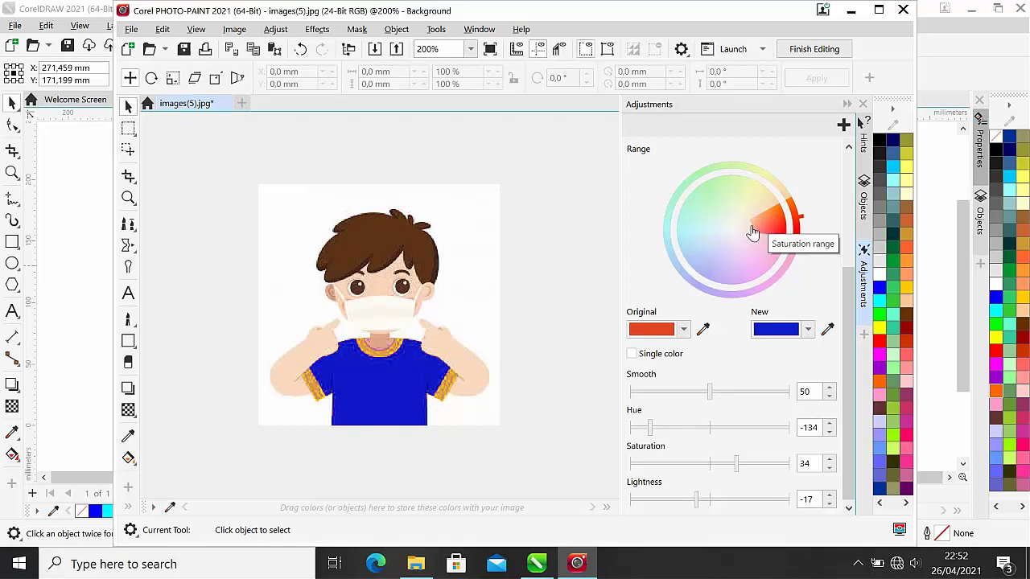
left_click_drag(752, 232, 752, 237)
left_click_drag(752, 238, 756, 232)
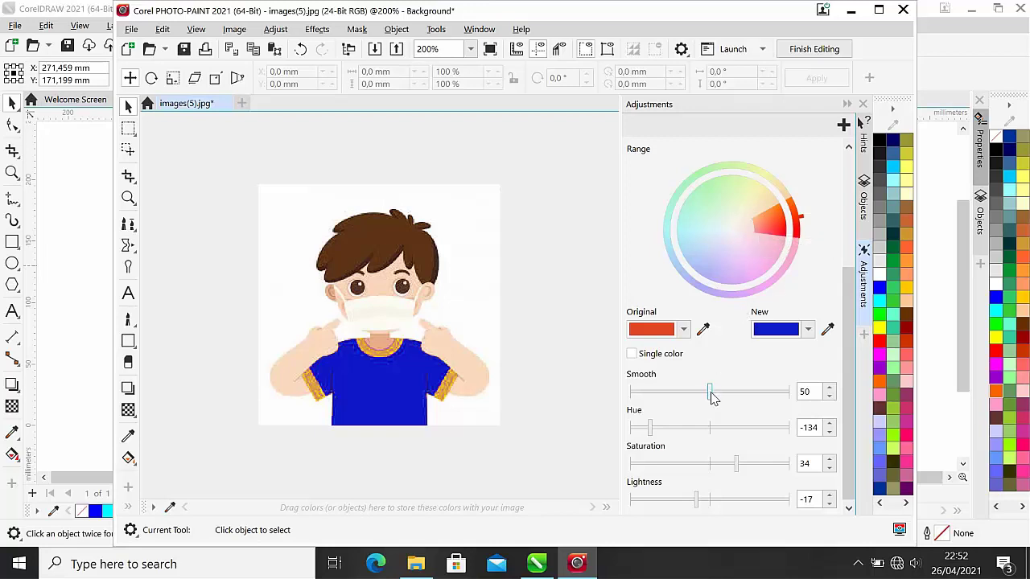
left_click_drag(711, 395, 686, 405)
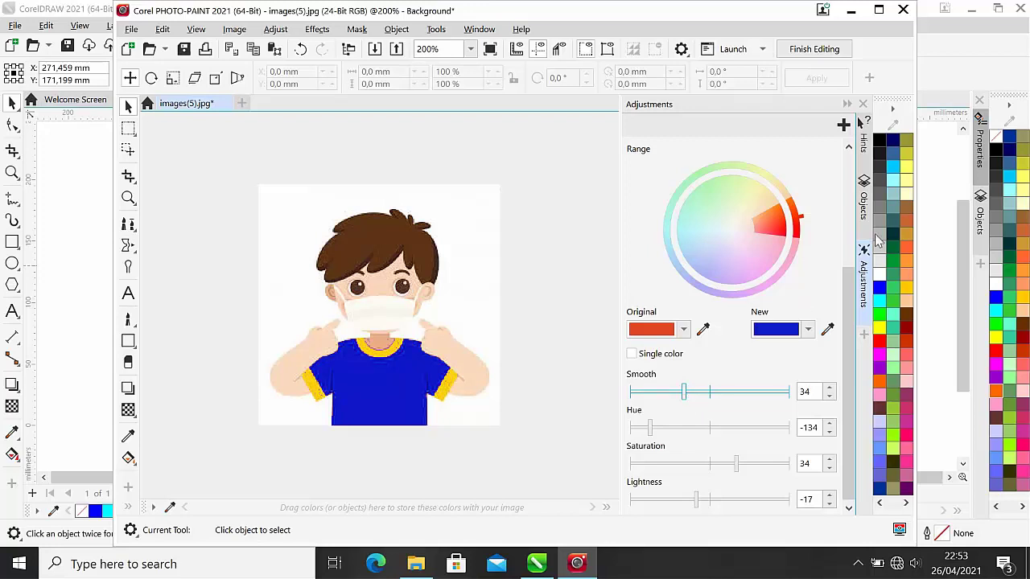
Create an object from the background and combine all objects with the background to bake in the blue shirt
left_click(864, 209)
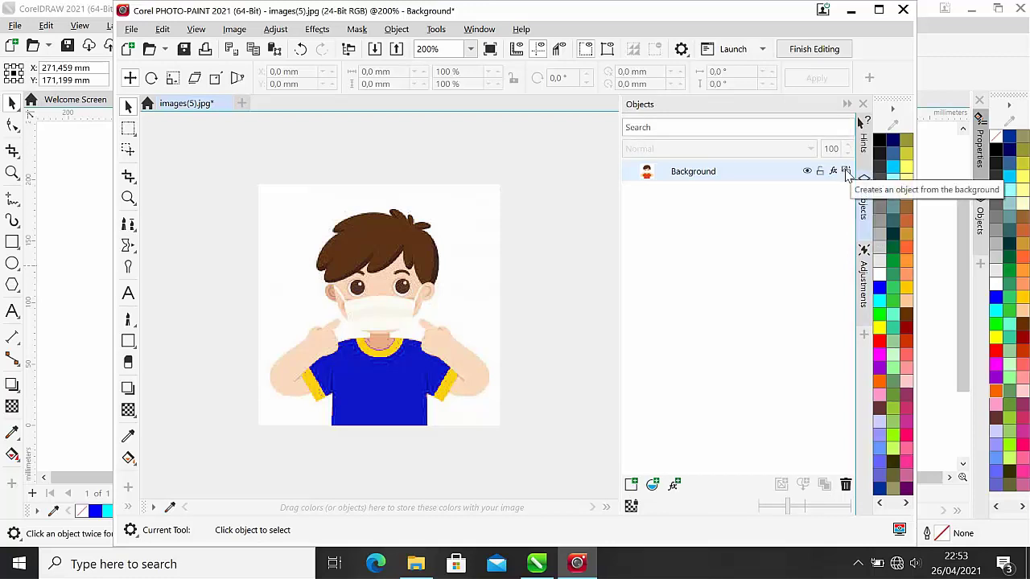
left_click(846, 171)
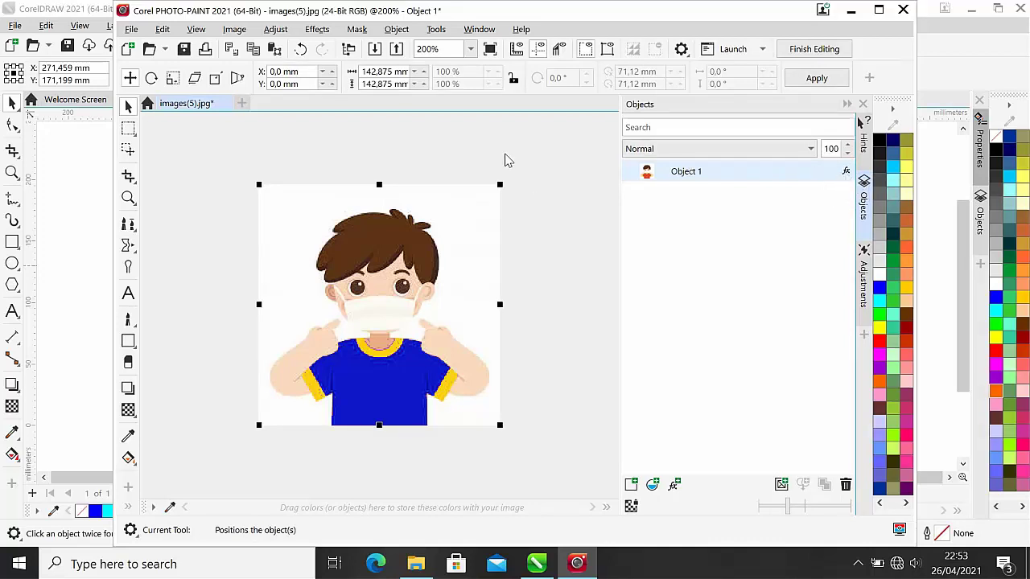
left_click(400, 31)
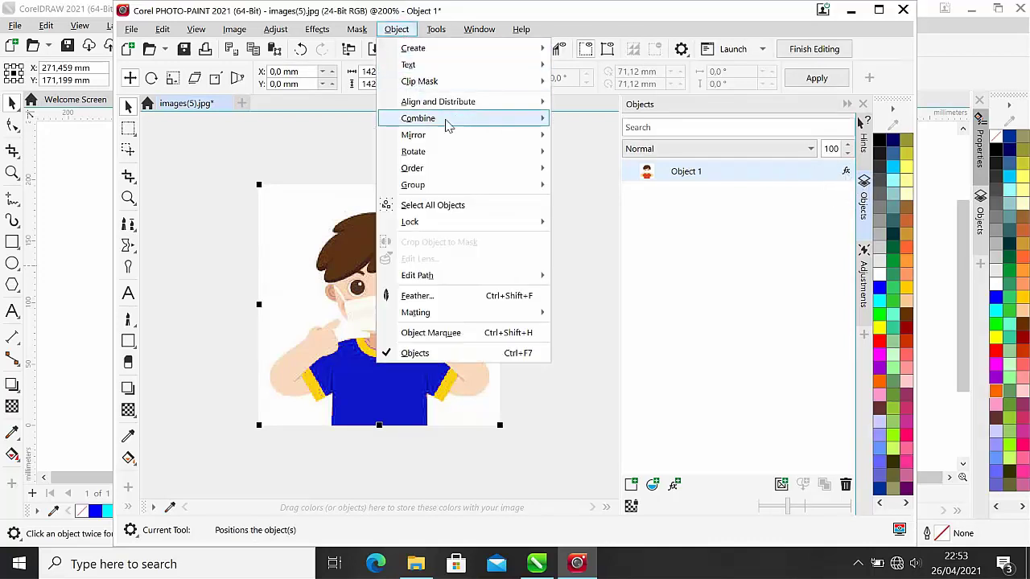
mouse_move(460, 124)
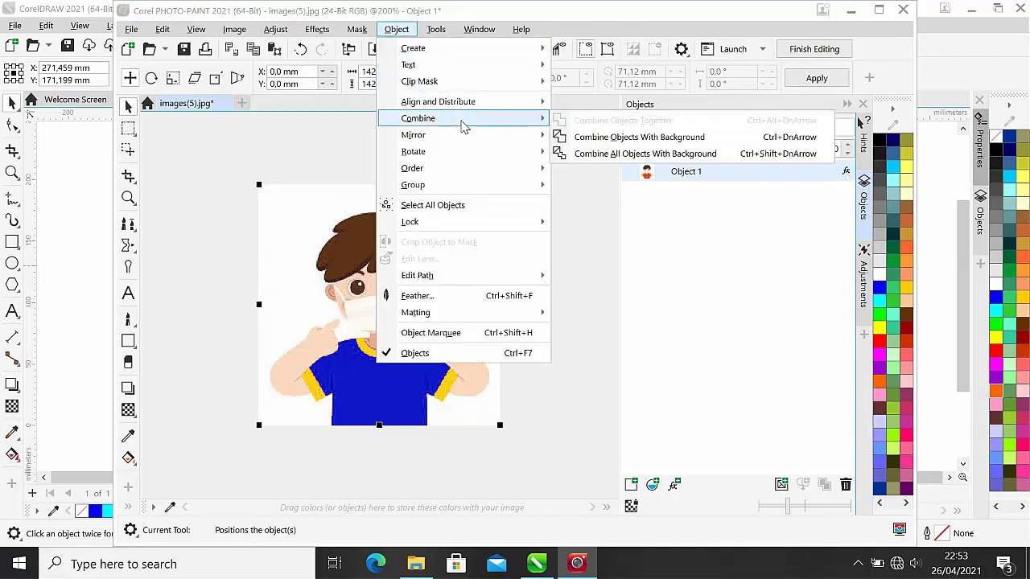
left_click(626, 155)
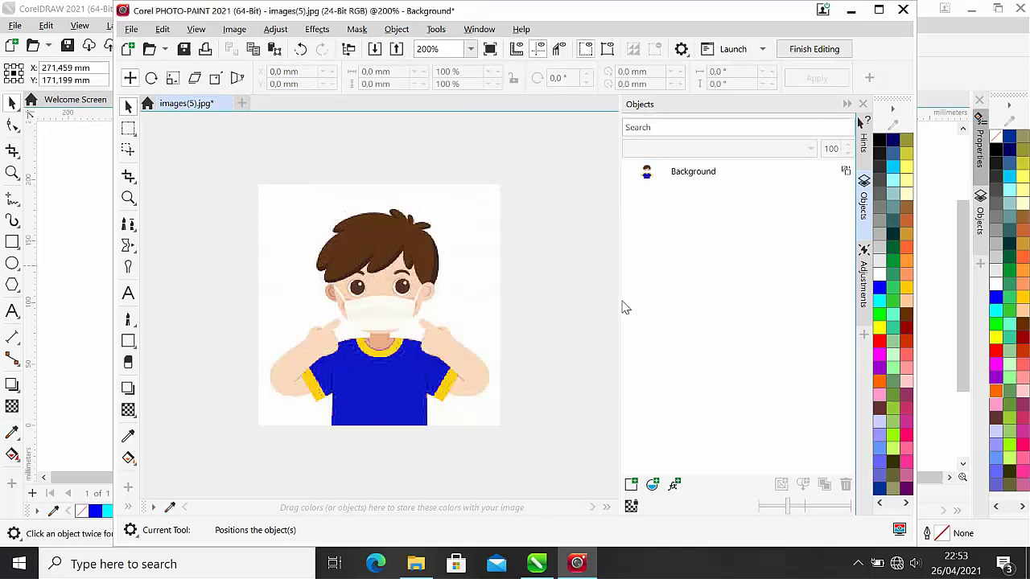
Add a new Replace Colors adjustment to the picture with the blue shirt
left_click(865, 287)
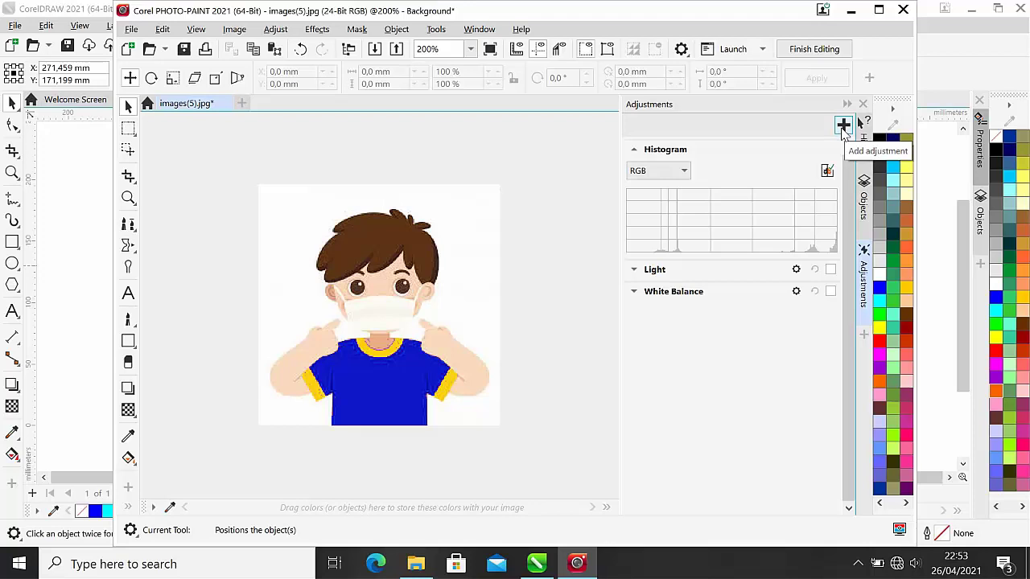
left_click(842, 126)
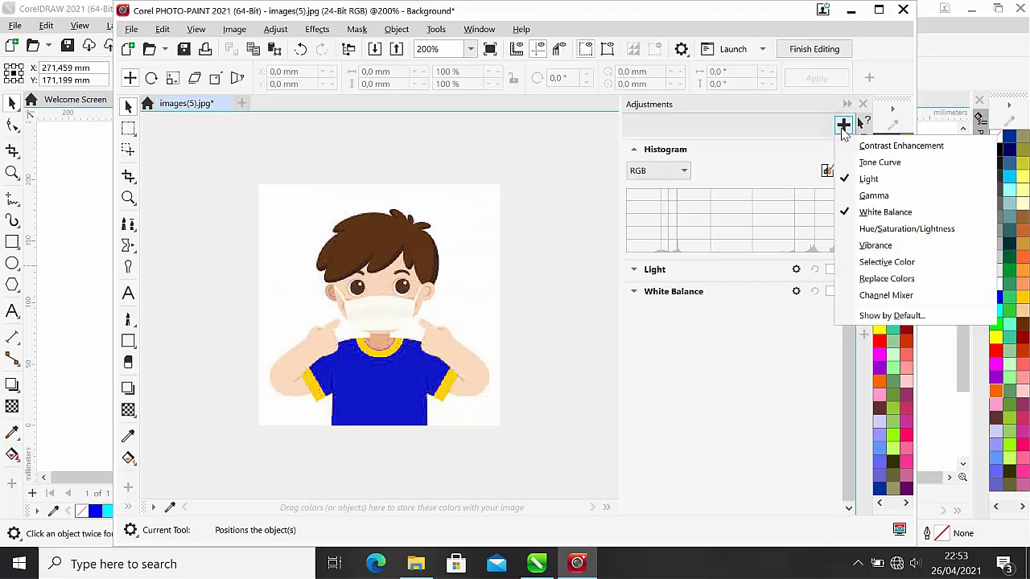
left_click(885, 278)
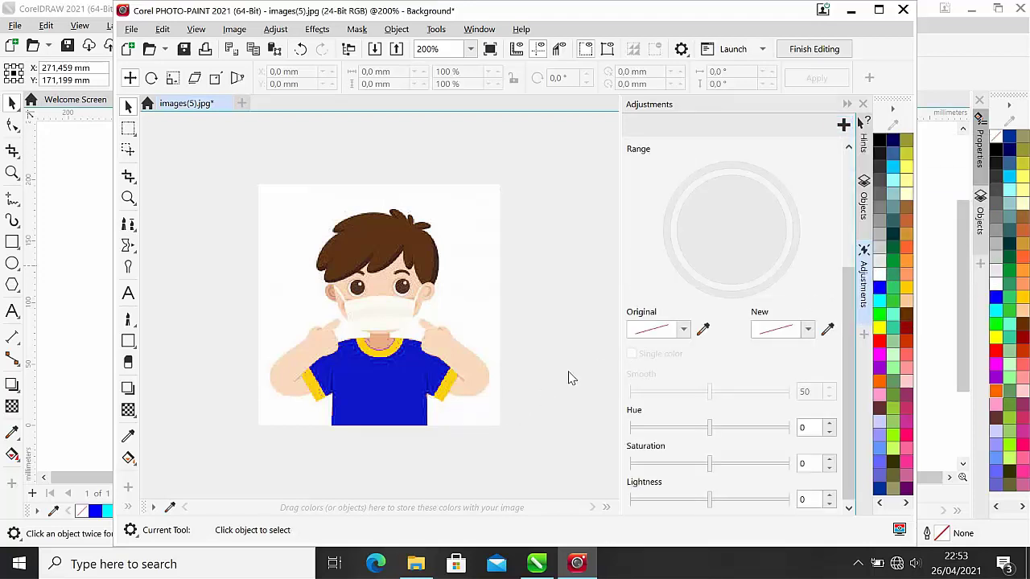
Sample the yellow sleeve trim as the original color and set its replacement to a red of about #E81410
left_click(703, 330)
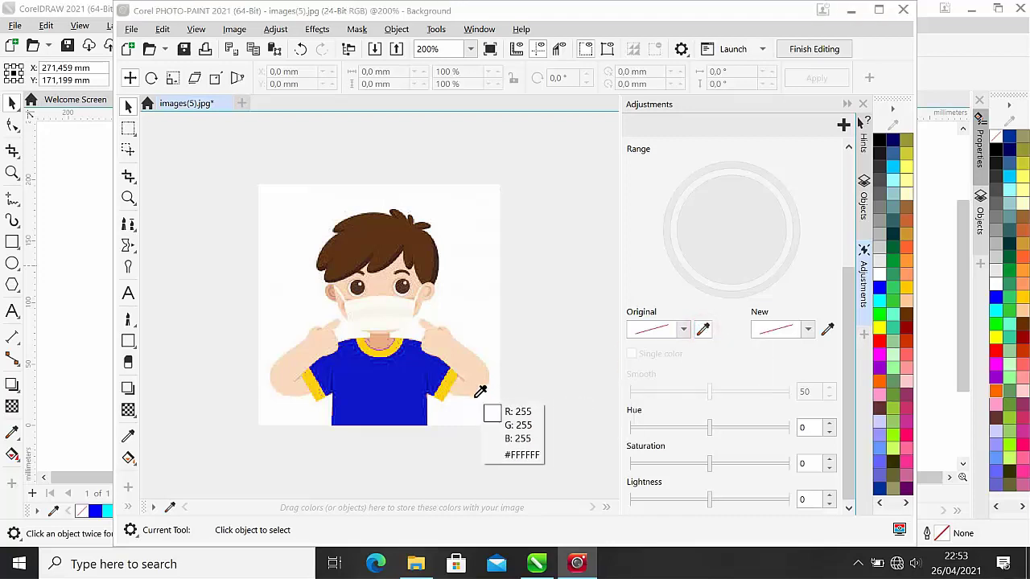
left_click(446, 388)
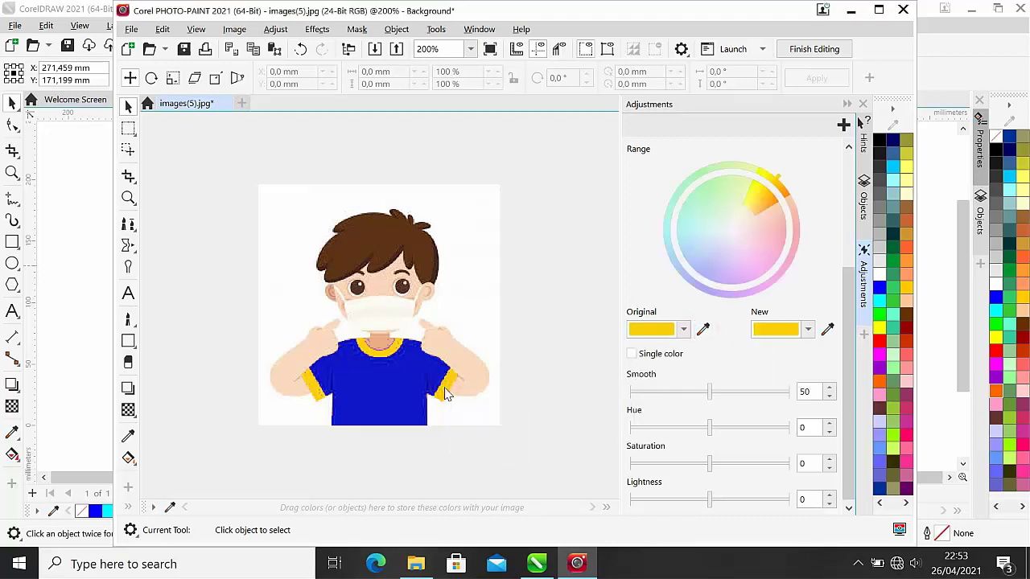
left_click(807, 331)
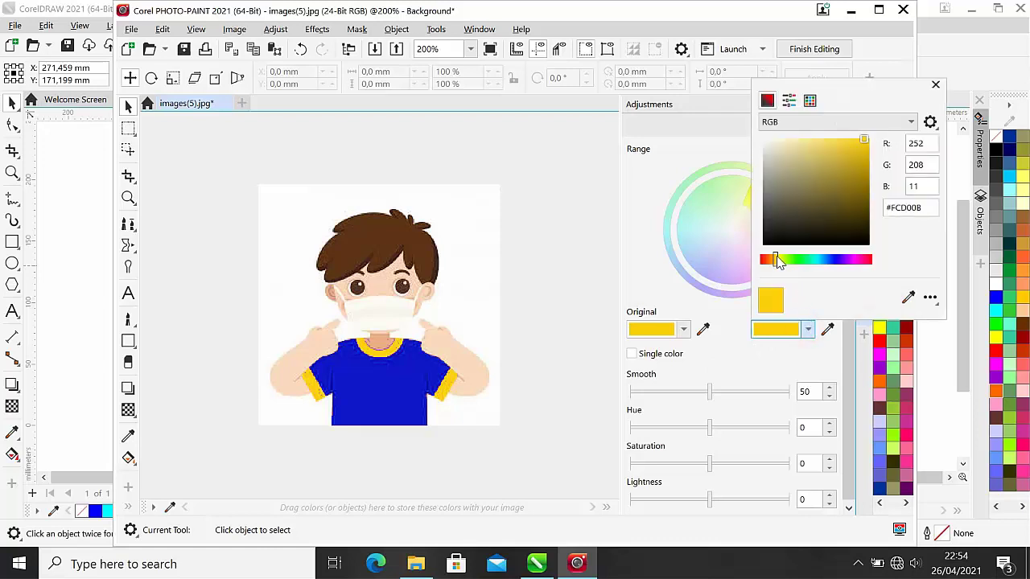
mouse_move(776, 259)
left_mouse_down()
mouse_move(875, 258)
mouse_move(756, 269)
mouse_move(762, 261)
left_mouse_up()
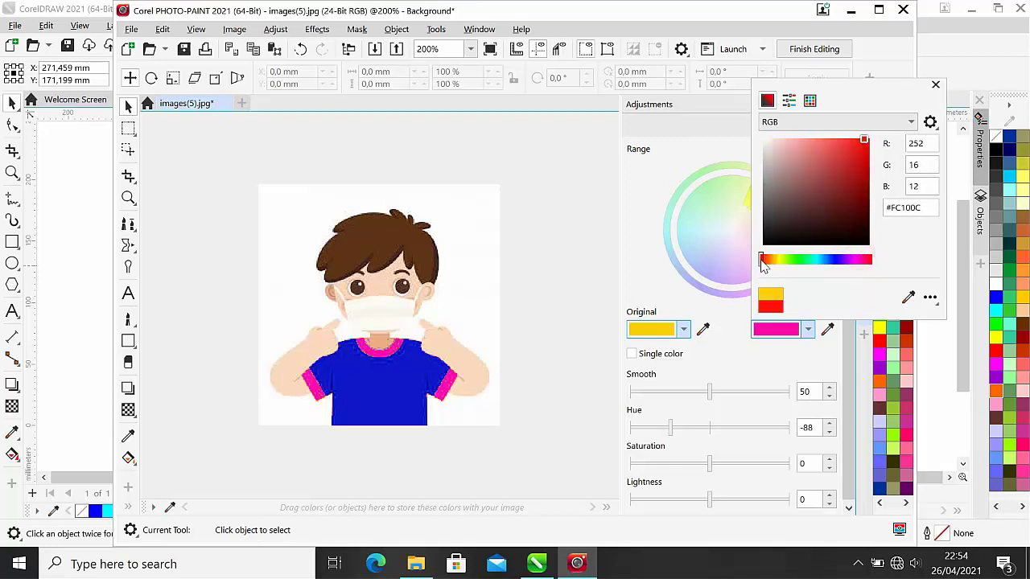
left_click(862, 148)
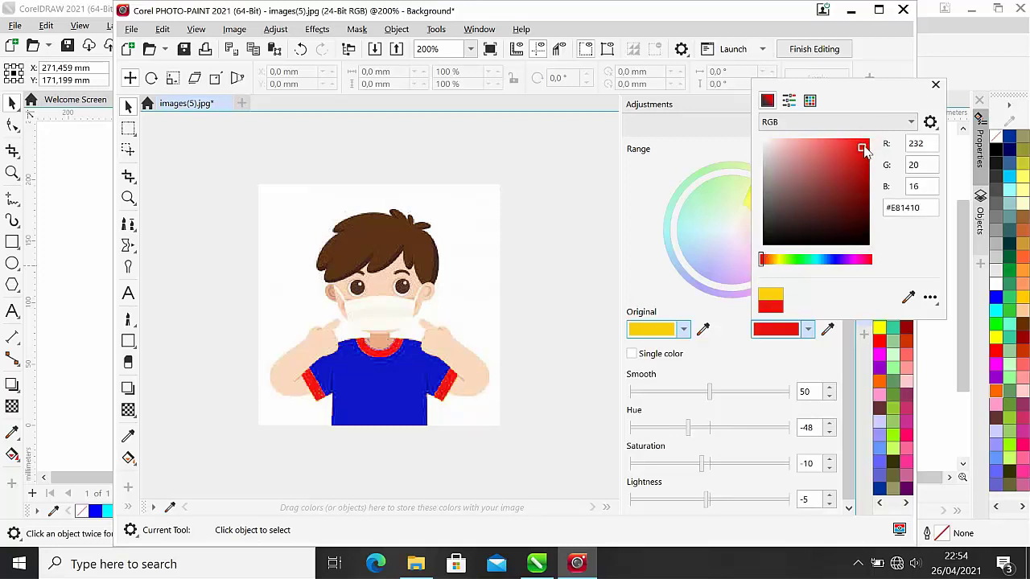
mouse_move(861, 148)
left_mouse_down()
mouse_move(864, 182)
mouse_move(862, 149)
left_mouse_up()
Set Smooth to 59 for the trim color and extend its saturation range slightly toward the wheel's center
left_click(708, 392)
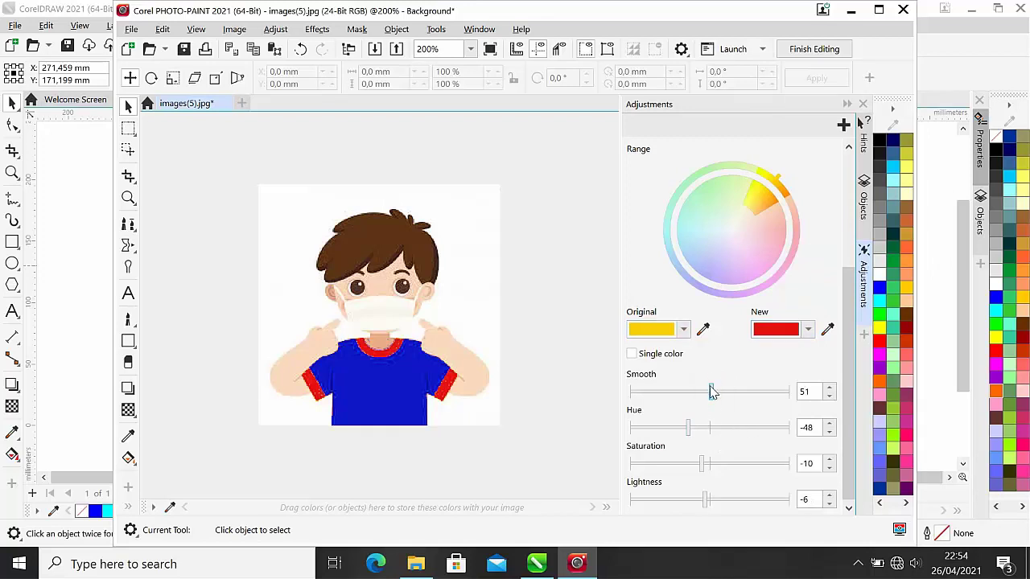
mouse_move(710, 391)
left_mouse_down()
mouse_move(735, 394)
mouse_move(700, 393)
mouse_move(724, 391)
left_mouse_up()
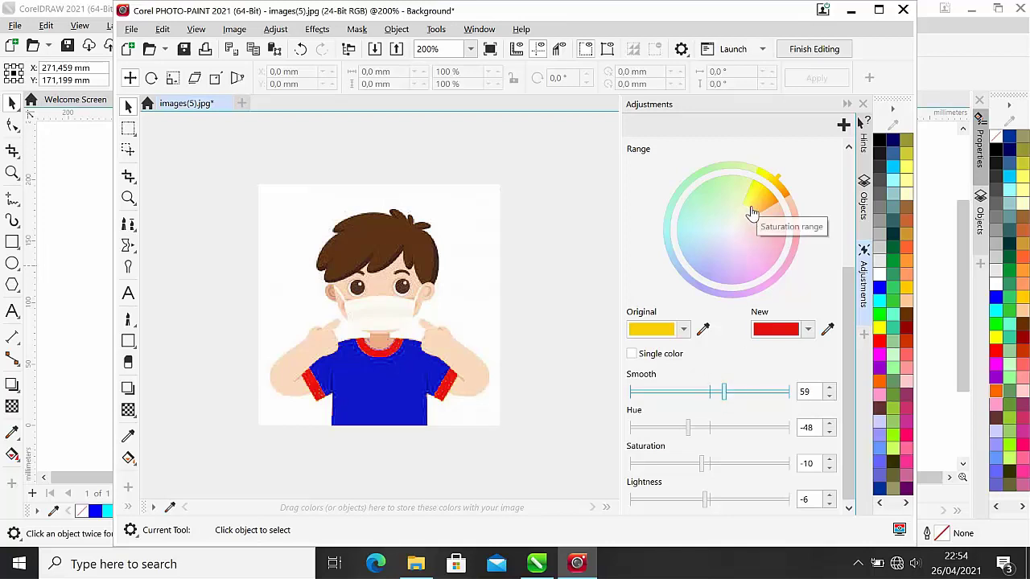
mouse_move(751, 212)
left_mouse_down()
mouse_move(743, 229)
mouse_move(751, 217)
left_mouse_up()
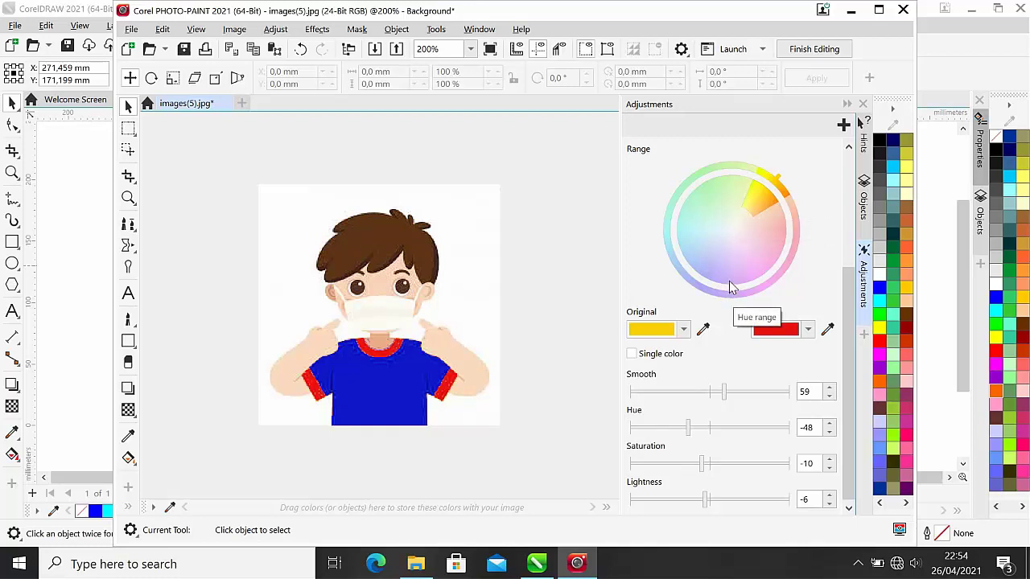
Create an object from the background and combine all objects with the background to bake in the red trim
left_click(864, 208)
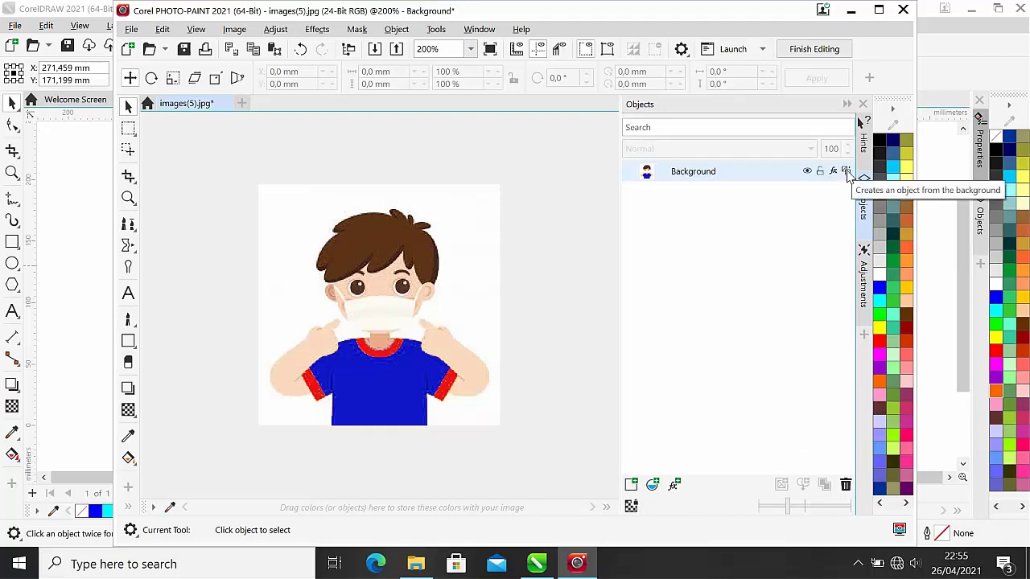
left_click(847, 172)
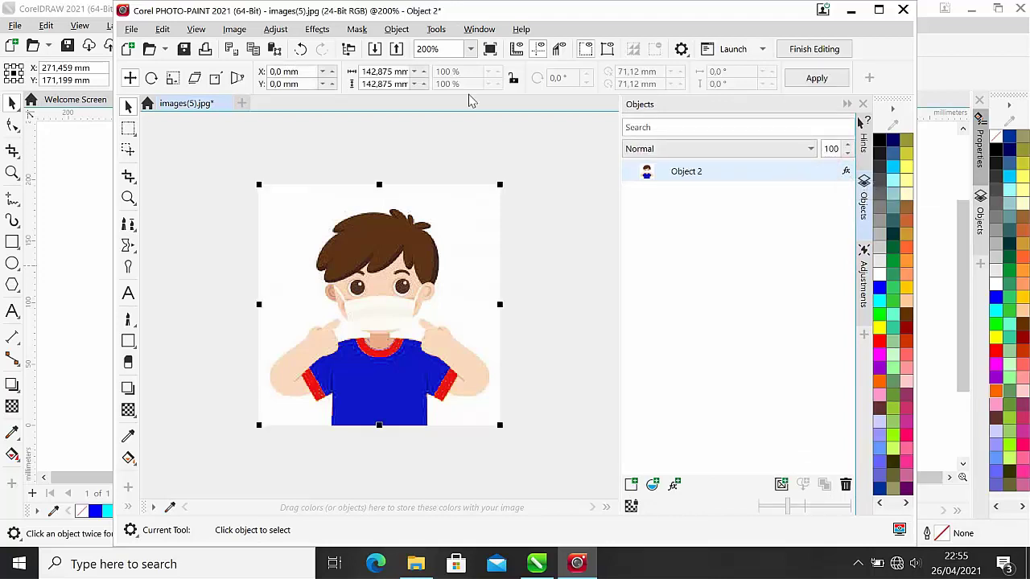
left_click(398, 30)
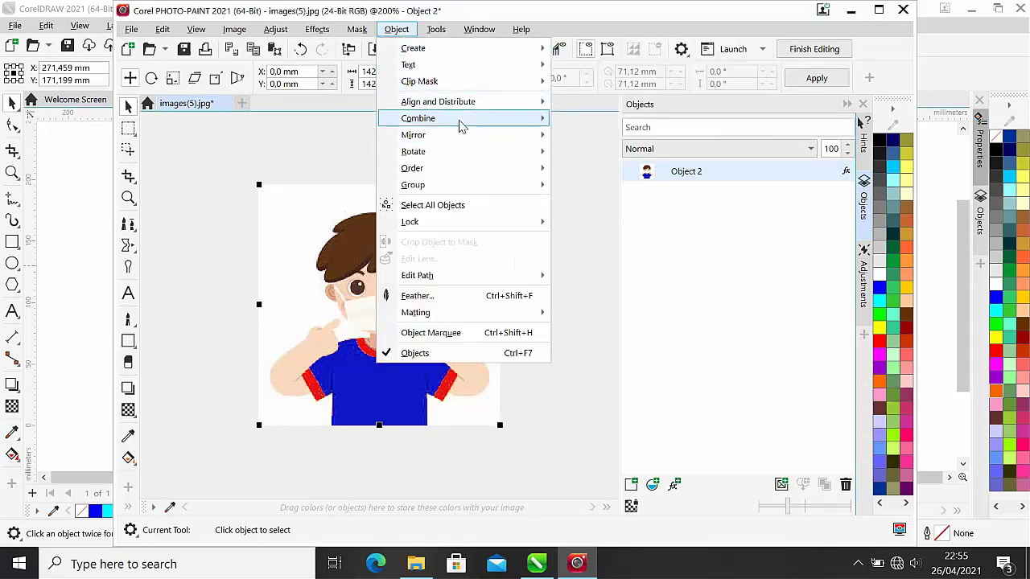
mouse_move(465, 122)
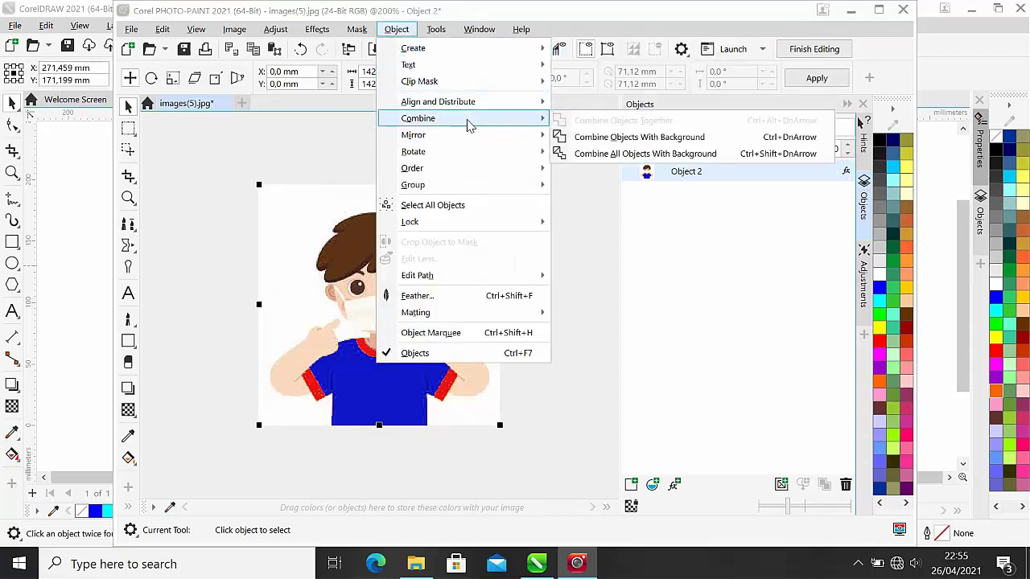
left_click(626, 156)
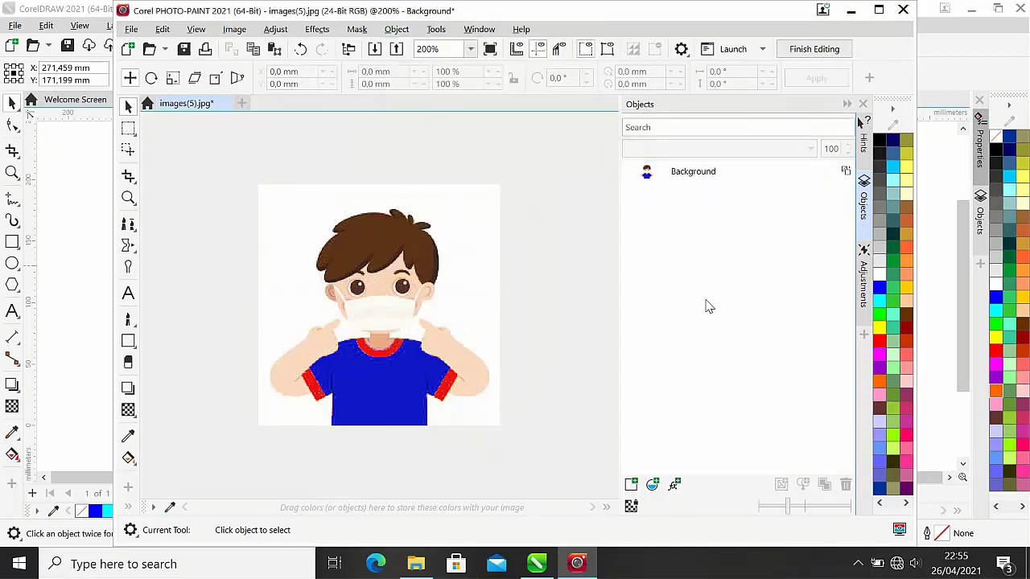
Finish editing the bitmap, save its changes, and close Corel PHOTO-PAINT to return to CorelDRAW
left_click(804, 50)
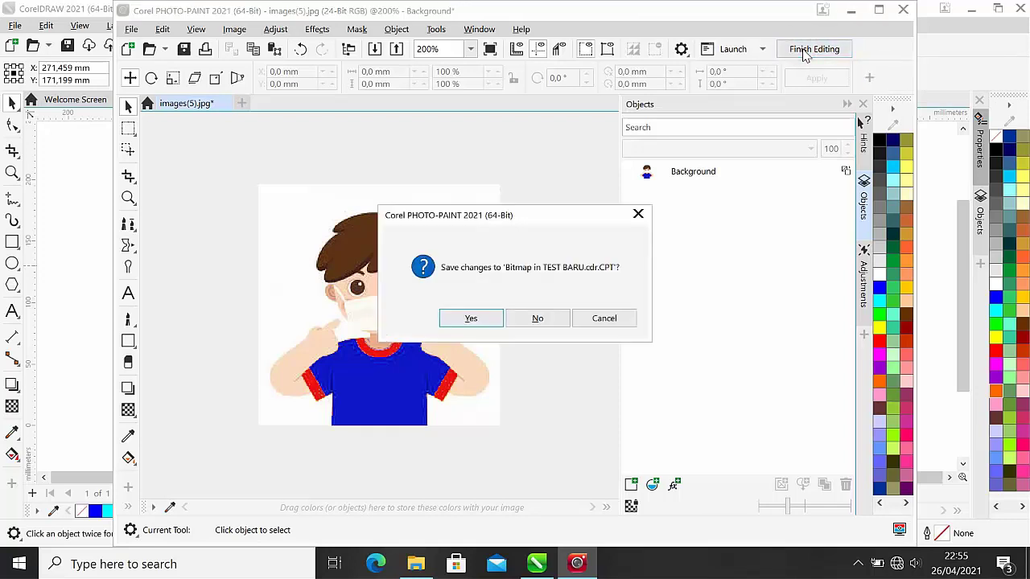
left_click(471, 318)
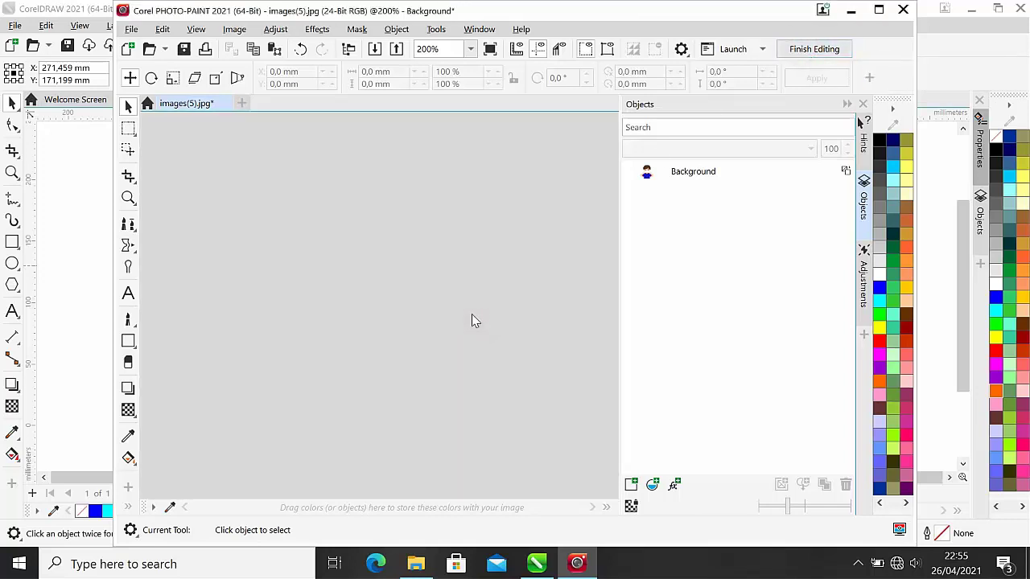
left_click(902, 11)
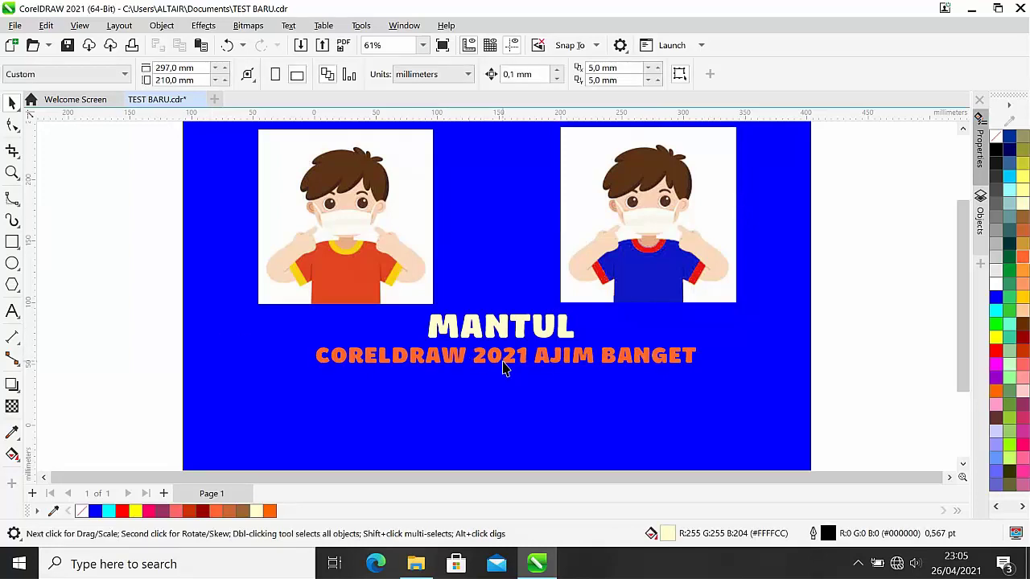
Draw a straight horizontal B-Spline line about 318 mm long below the CORELDRAW 2021 AJIM BANGET text
left_click(18, 204)
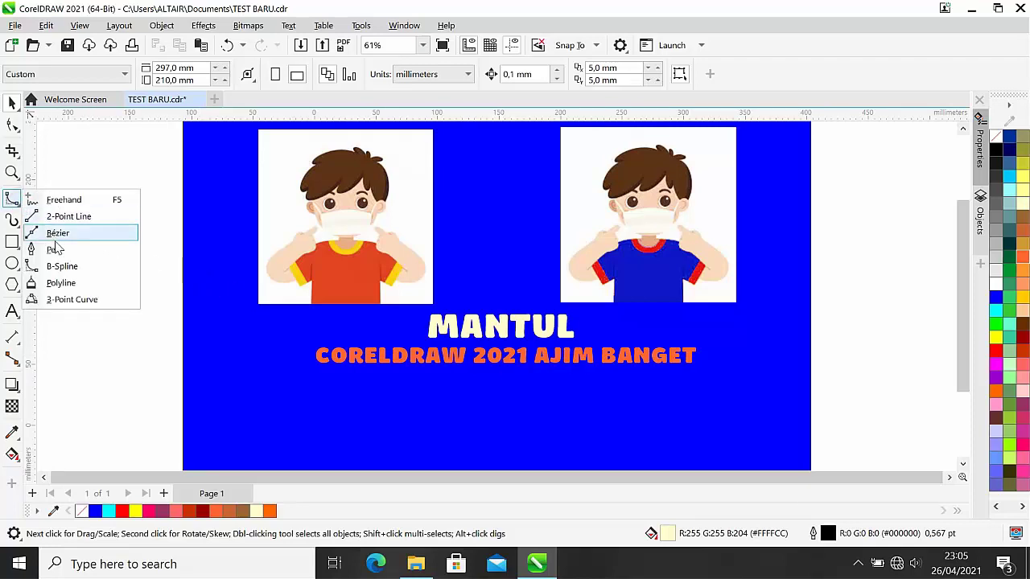
left_click(75, 270)
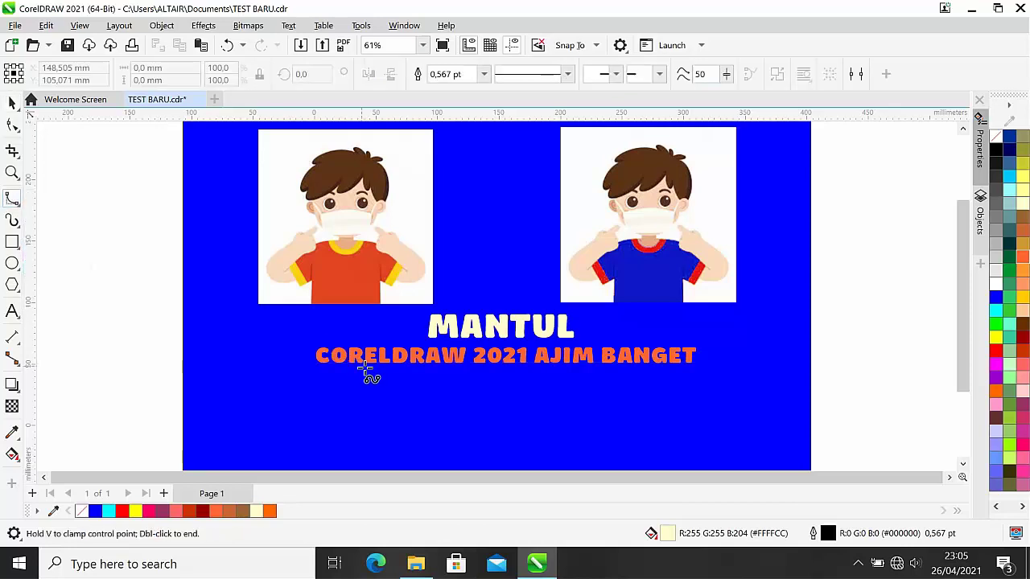
left_click(319, 390)
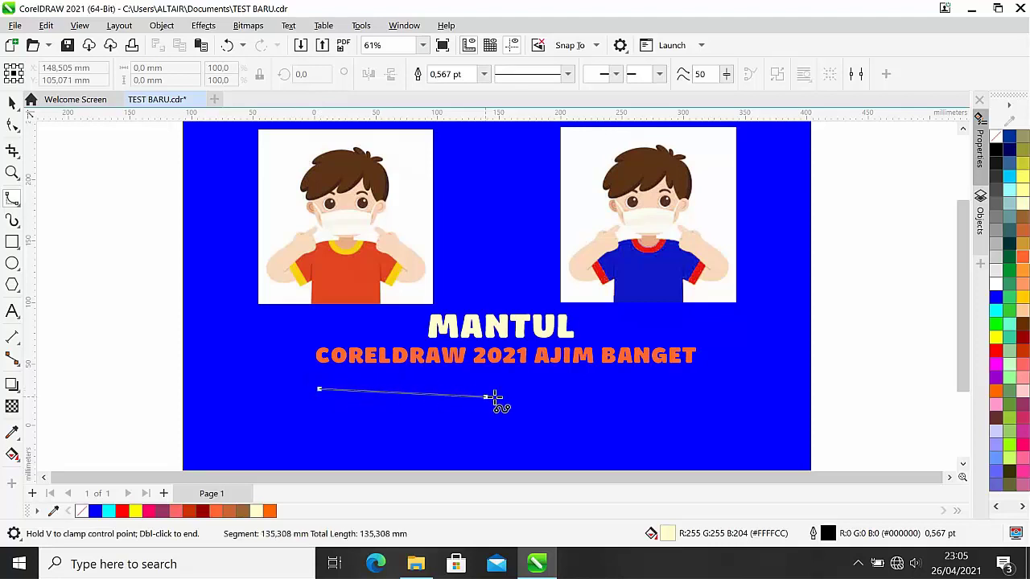
double_click(711, 383)
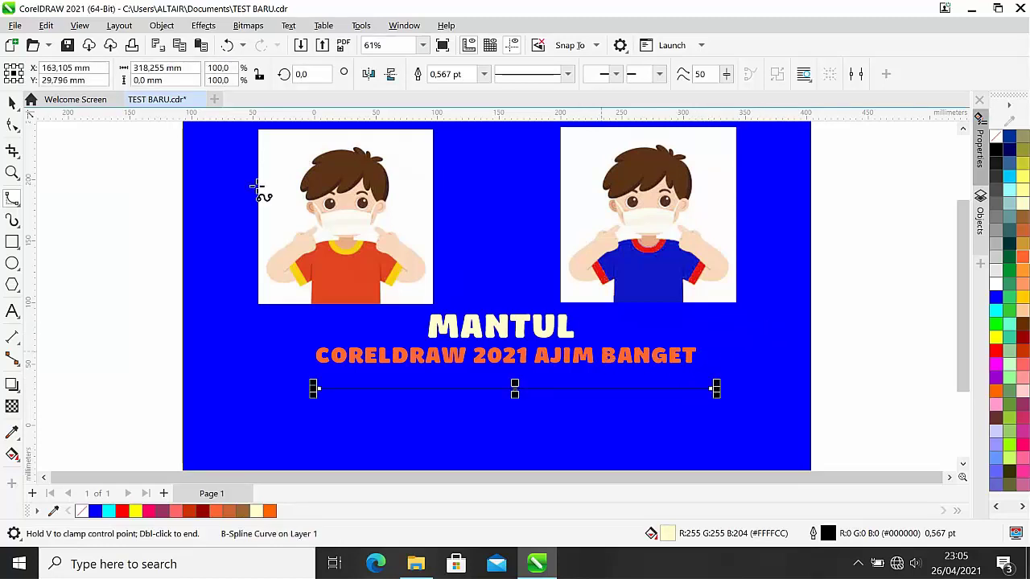
Add three control points to the B-Spline line: one near the middle and one toward each end
left_click(12, 124)
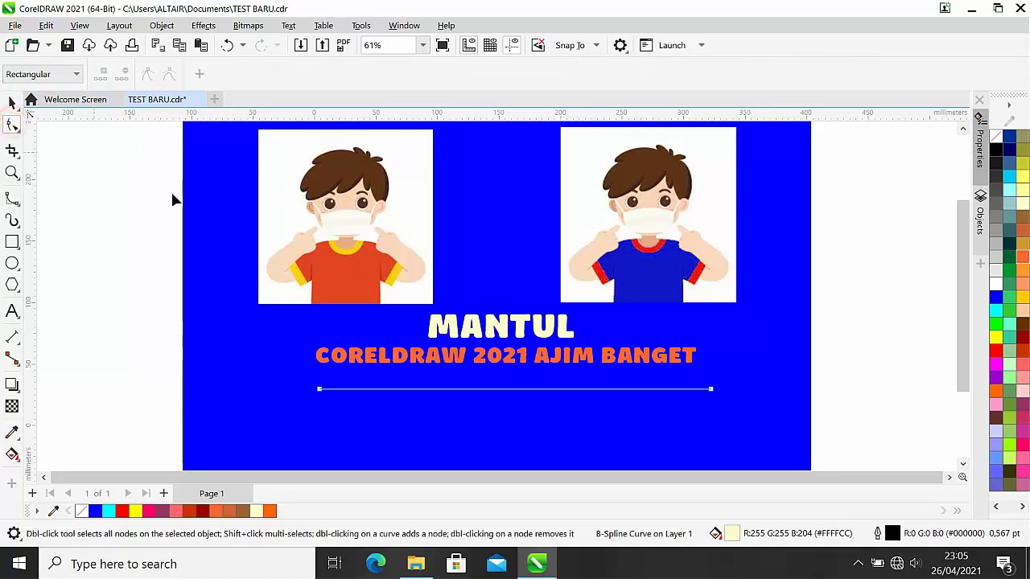
double_click(510, 390)
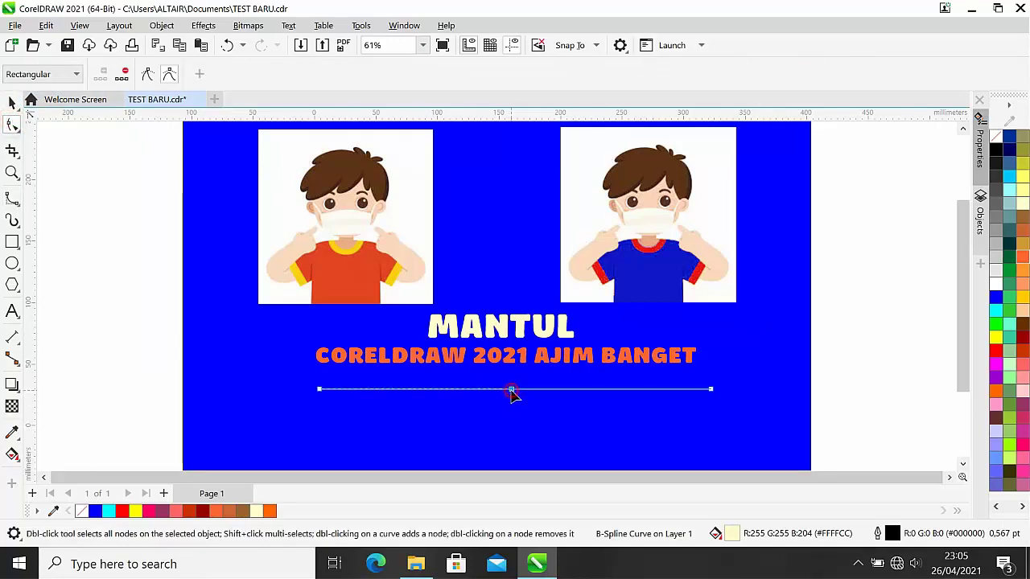
double_click(657, 391)
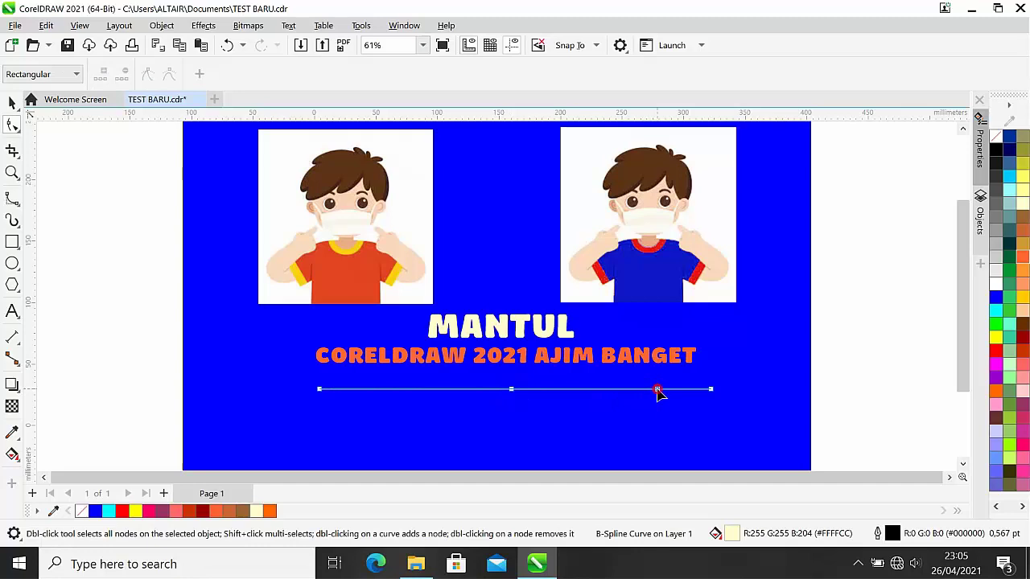
double_click(374, 392)
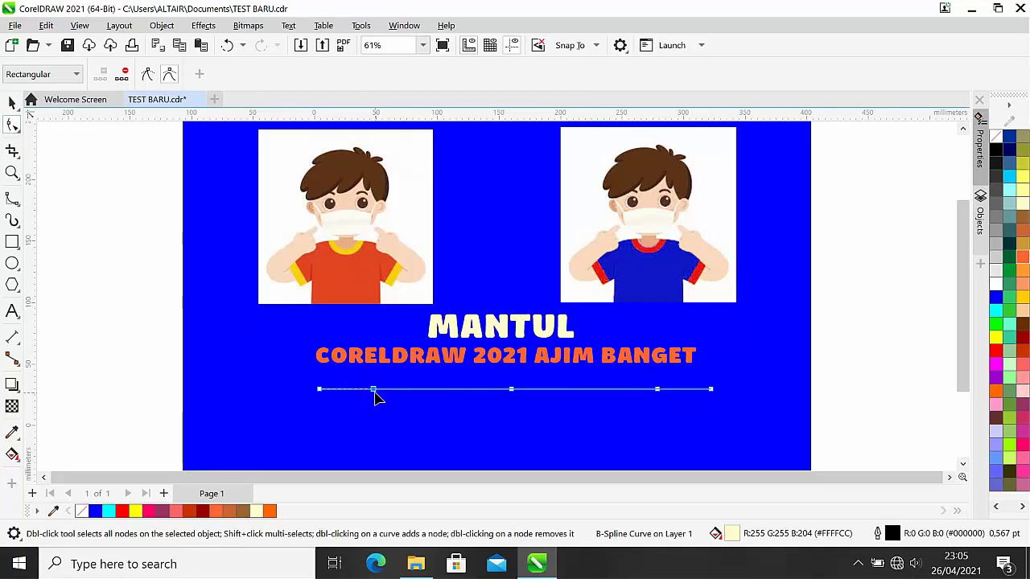
Shape the line into a gentle wave by raising its two outer added control points and lowering the middle one about 19 mm
left_click_drag(375, 393, 373, 377)
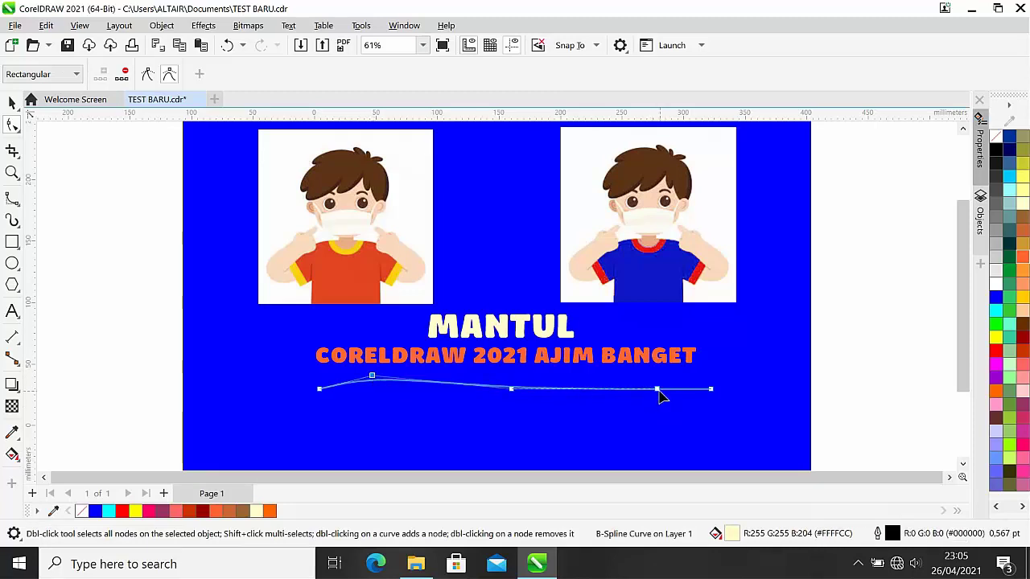
left_click_drag(658, 391, 658, 378)
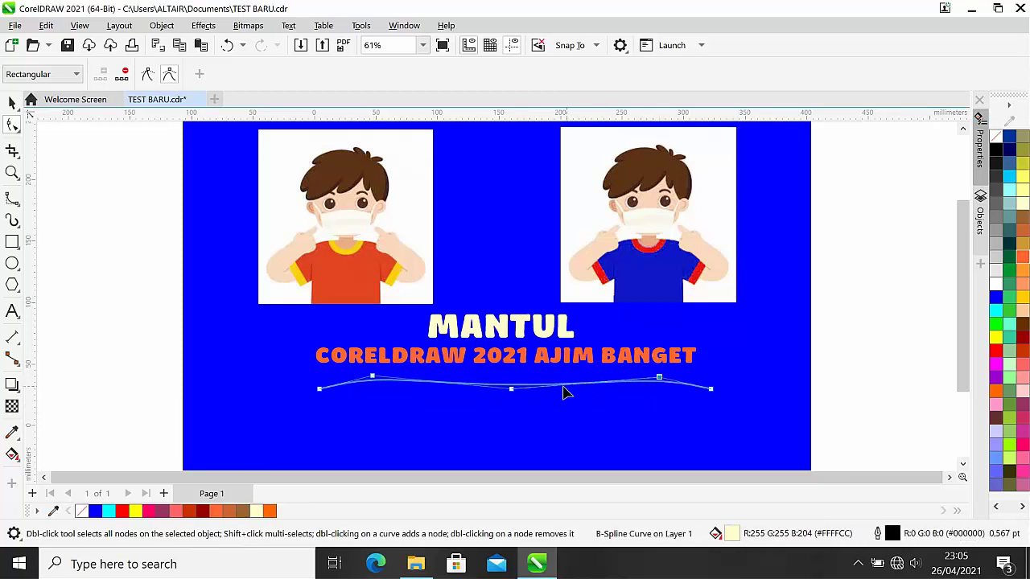
left_click(518, 402)
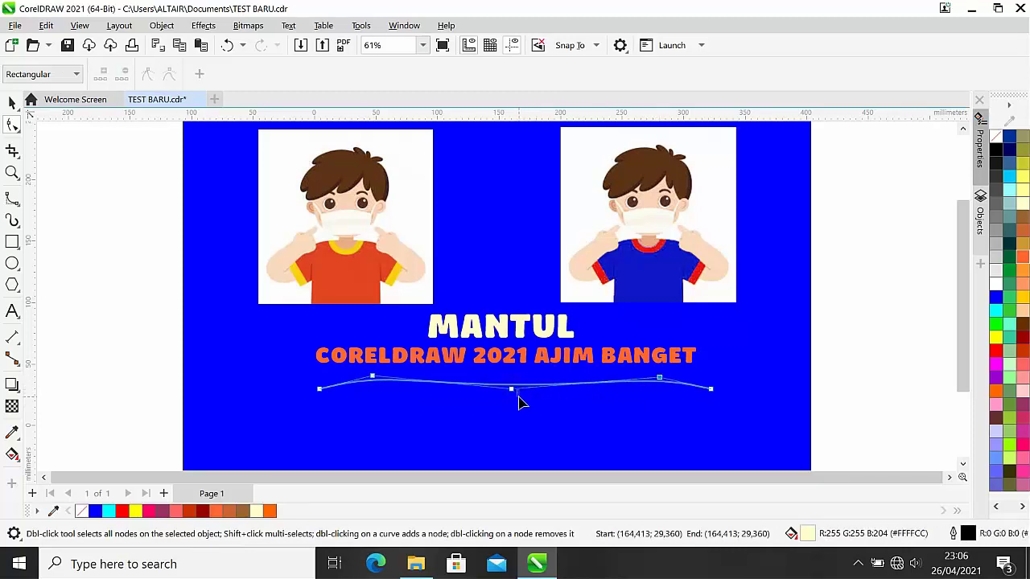
left_click_drag(513, 392, 515, 414)
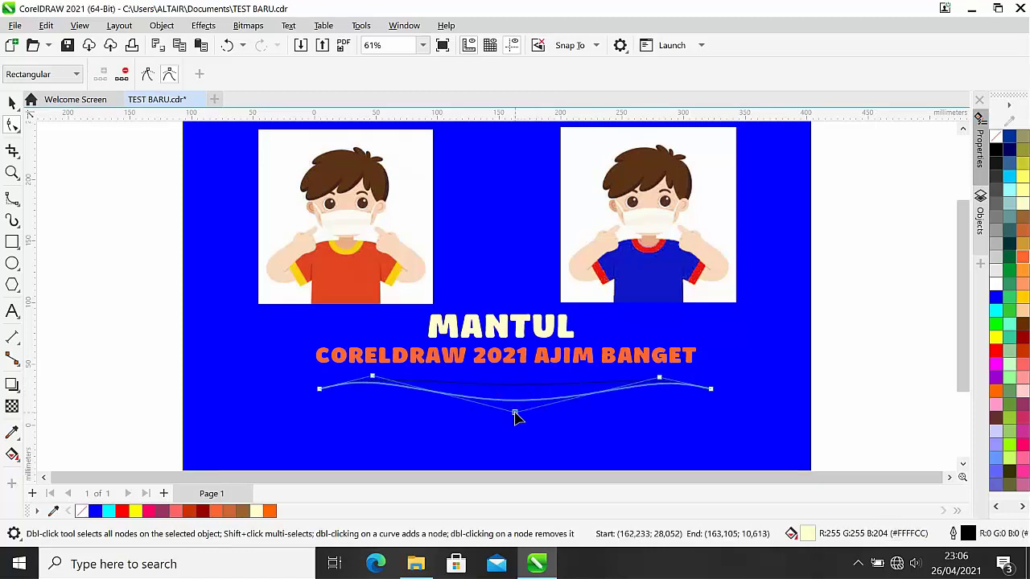
left_click_drag(514, 414, 514, 414)
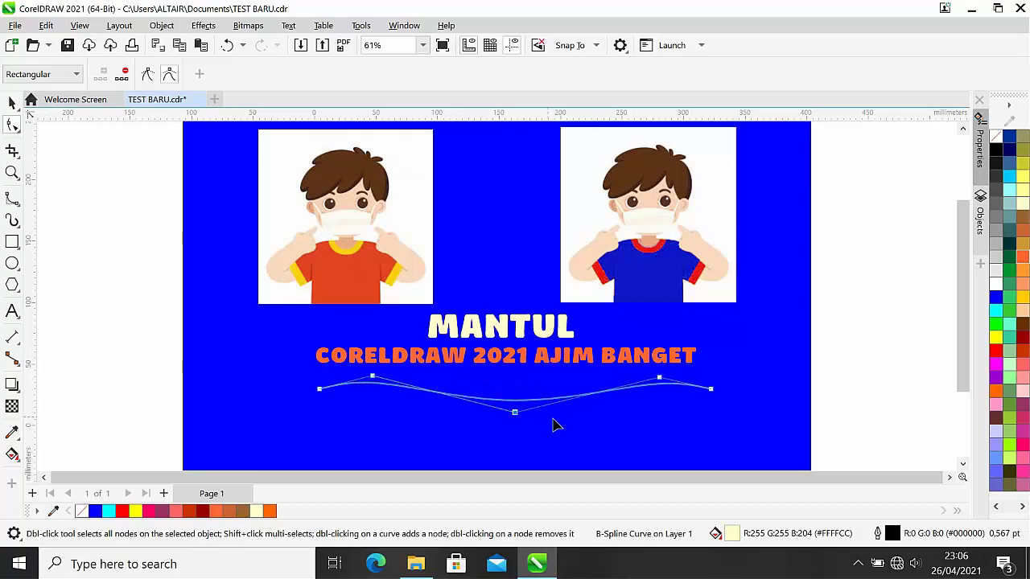
left_click(604, 426)
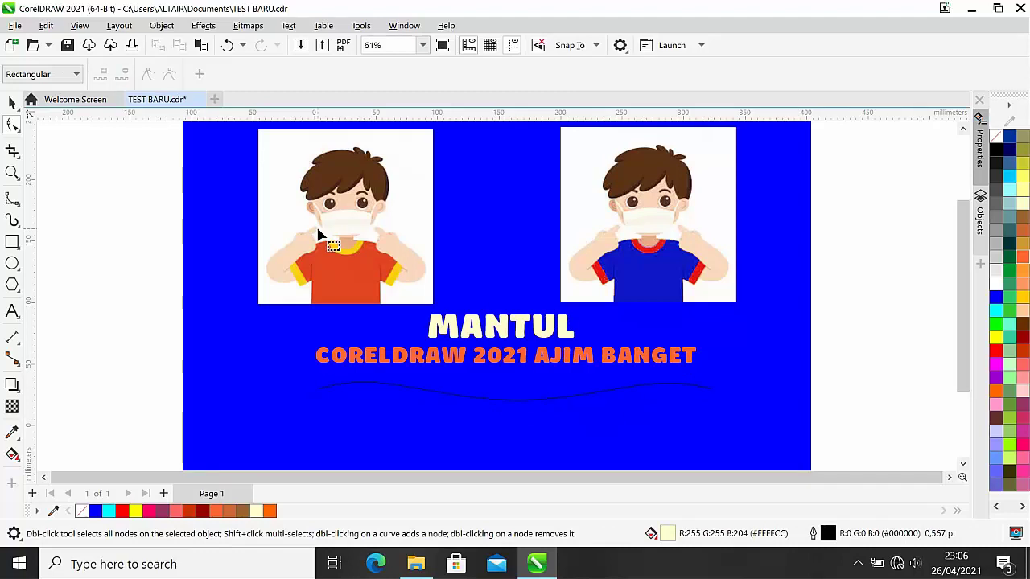
Move the CORELDRAW 2021 AJIM BANGET text slightly right to about X 161.6 mm, above the wavy line
left_click(513, 360)
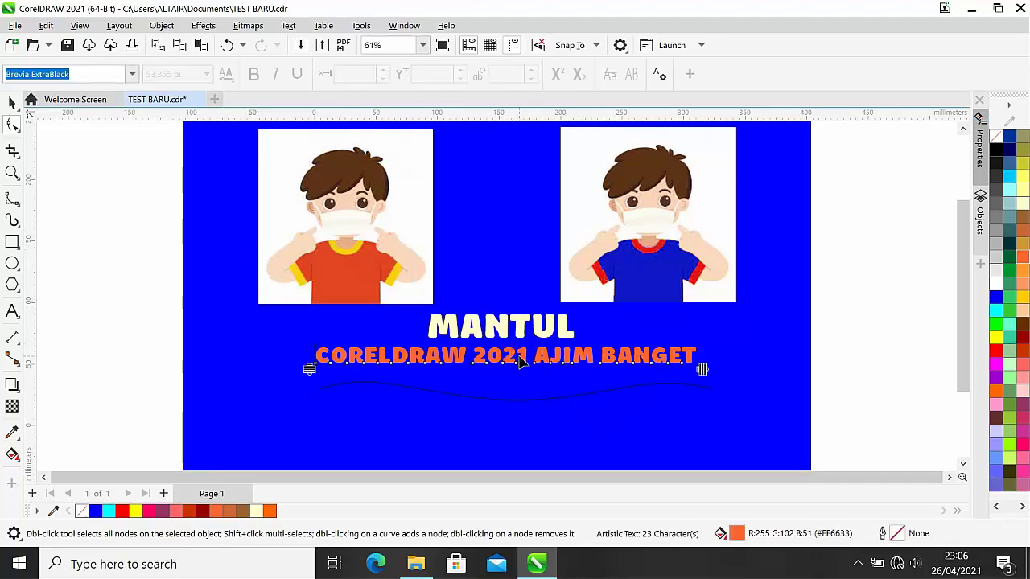
left_click(12, 102)
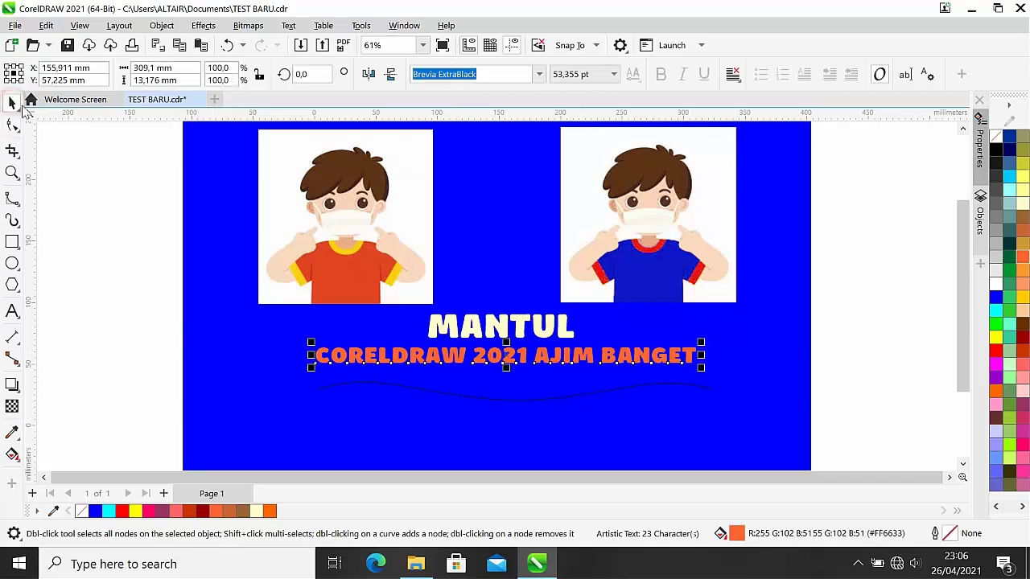
left_click(521, 360)
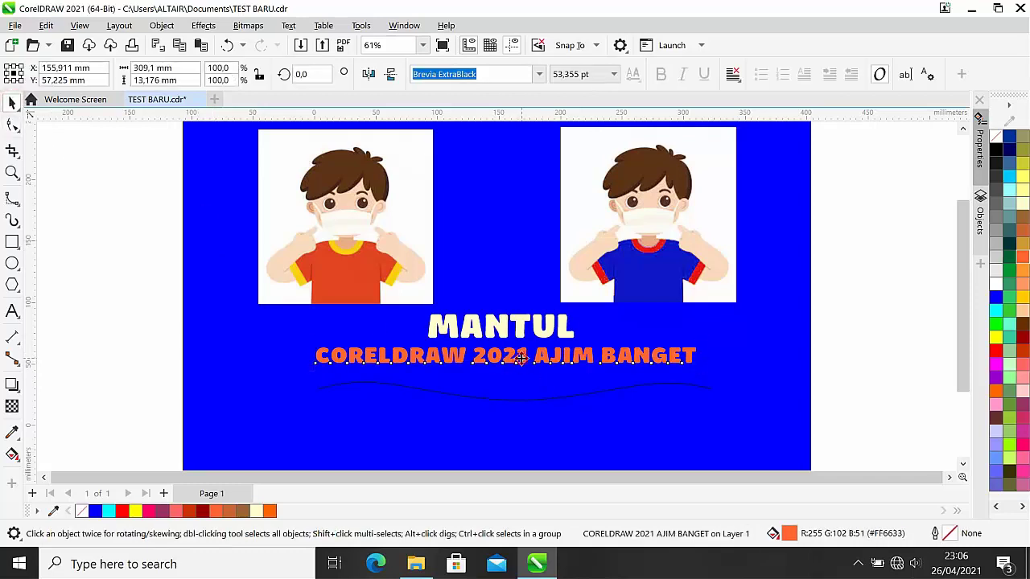
double_click(528, 358)
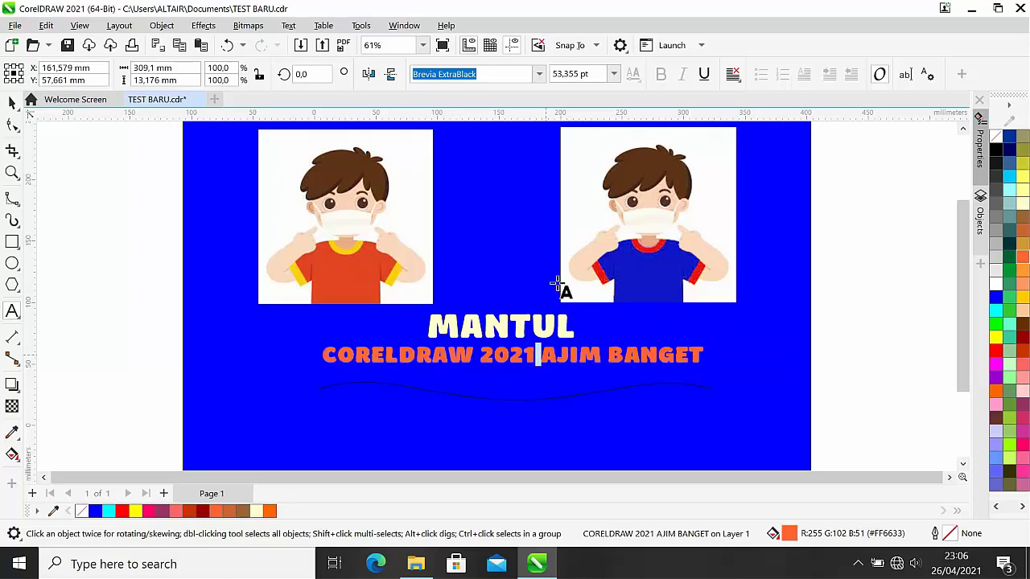
left_click(12, 103)
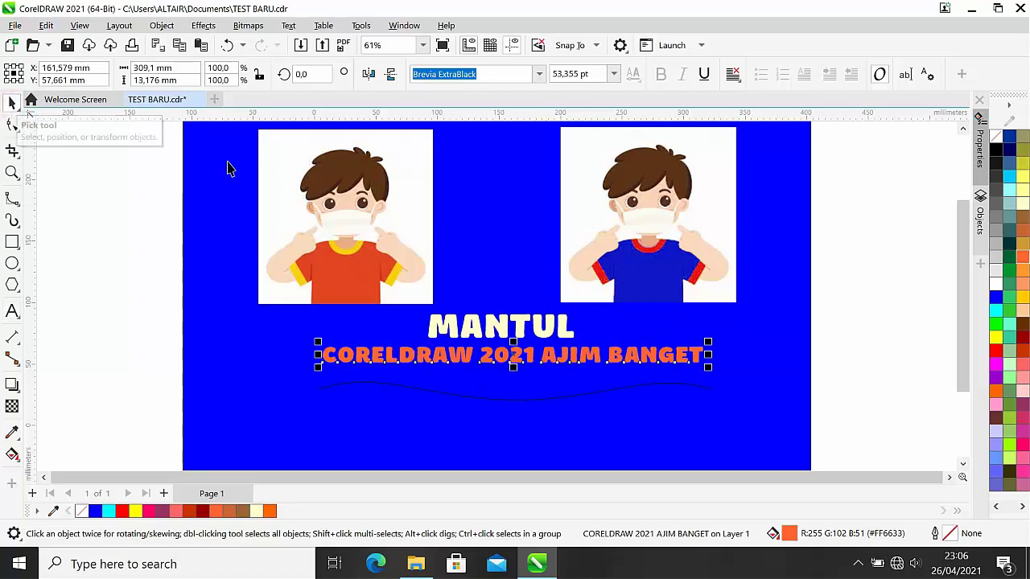
left_click(775, 281)
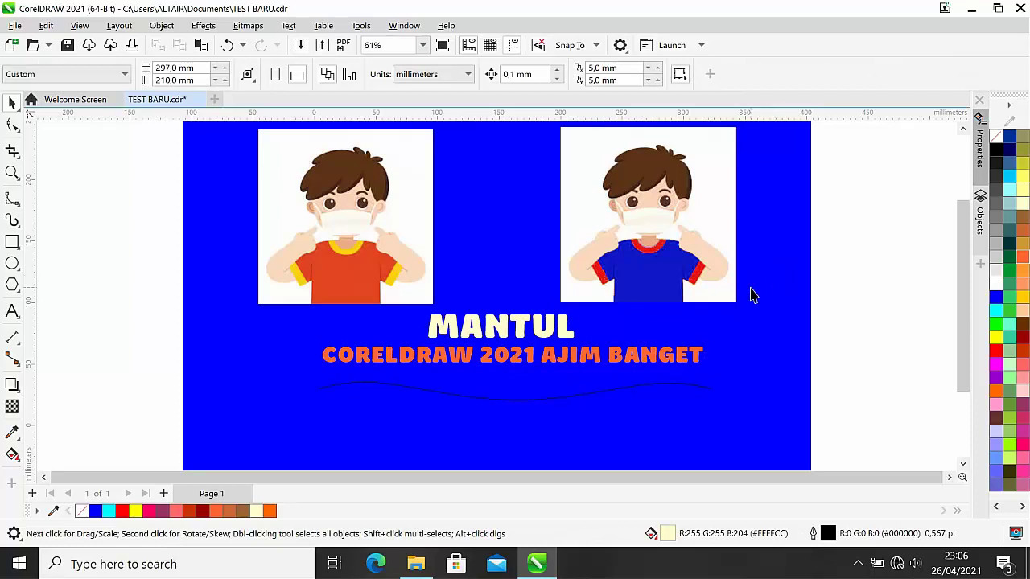
Fit the CORELDRAW 2021 AJIM BANGET text to the wavy B-Spline path
left_click(531, 362)
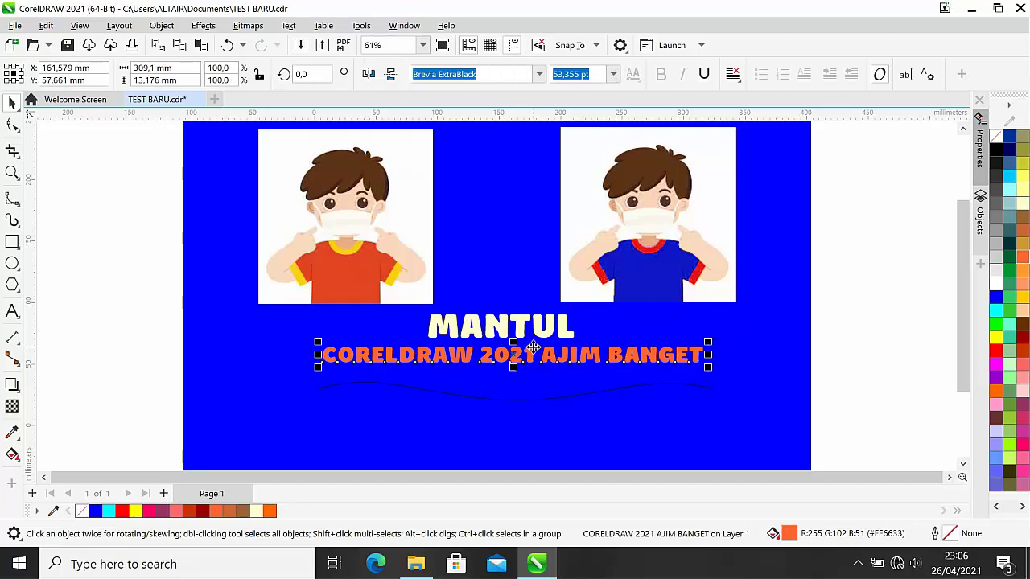
left_click(497, 398, "shift")
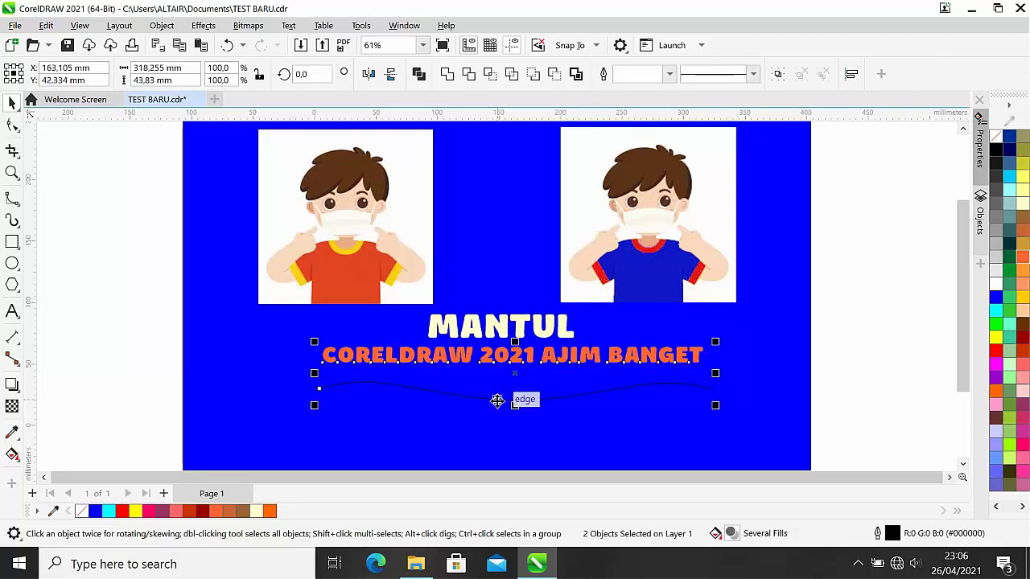
left_click(288, 25)
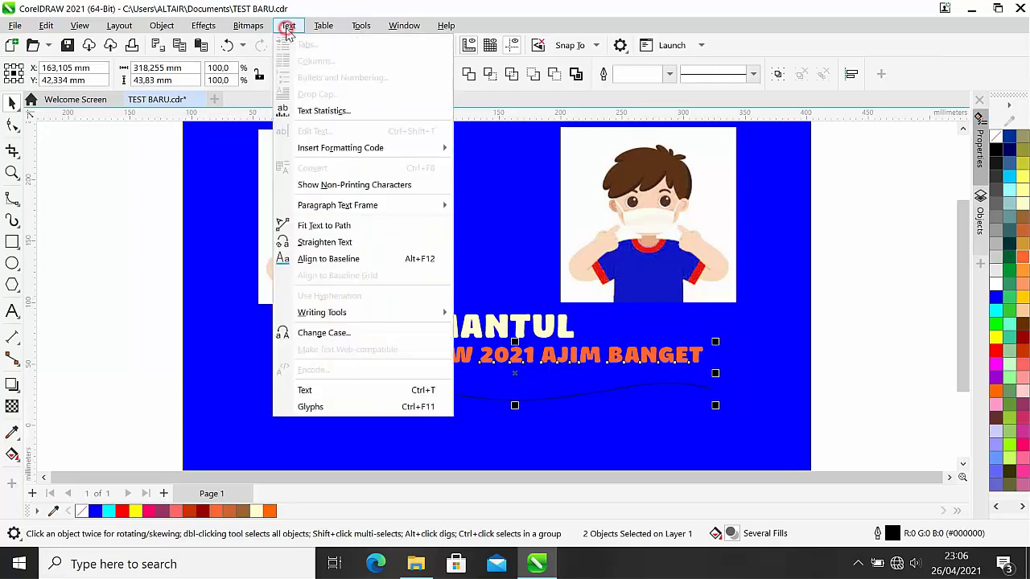
left_click(324, 226)
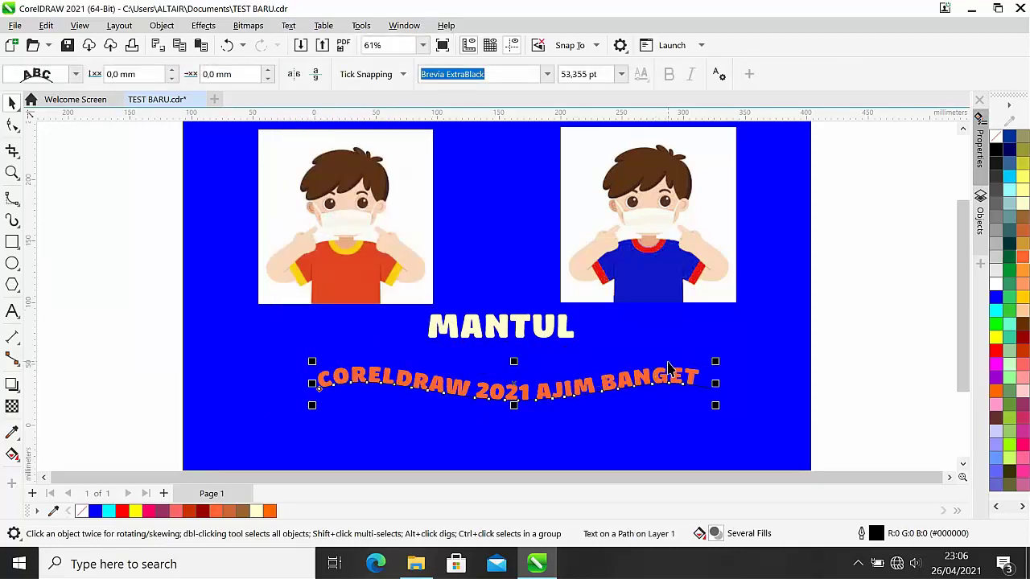
Offset the text about 5.2 mm along its path and move the curved text up closer to the MANTUL heading
left_click_drag(680, 375, 688, 377)
left_click(721, 354)
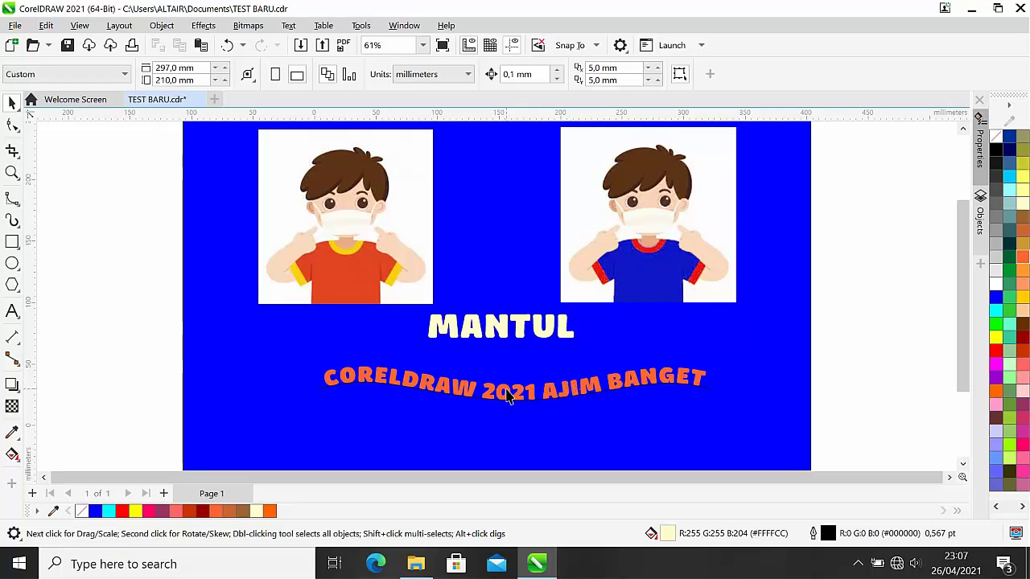
left_click_drag(506, 395, 509, 381)
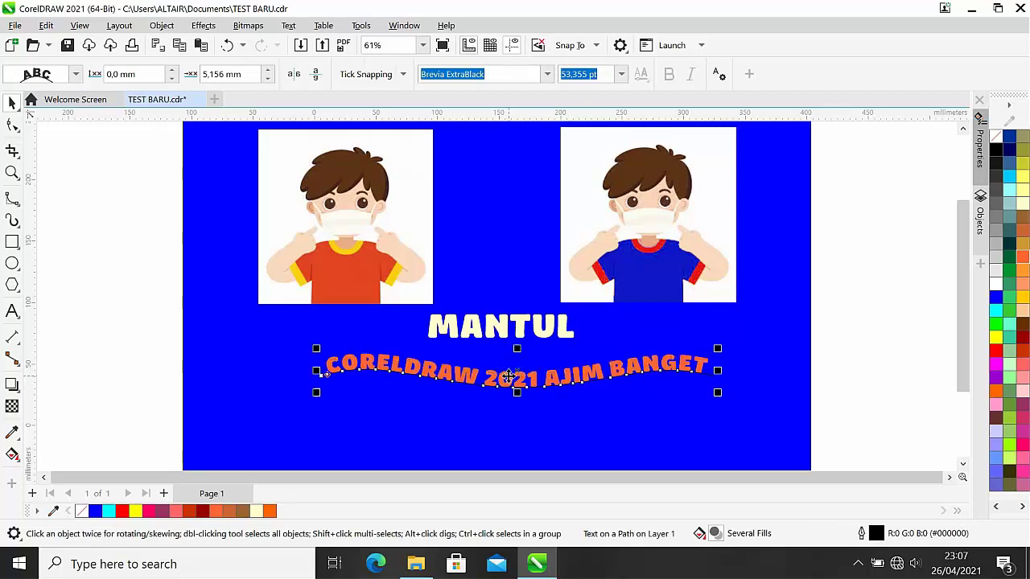
left_click(561, 383)
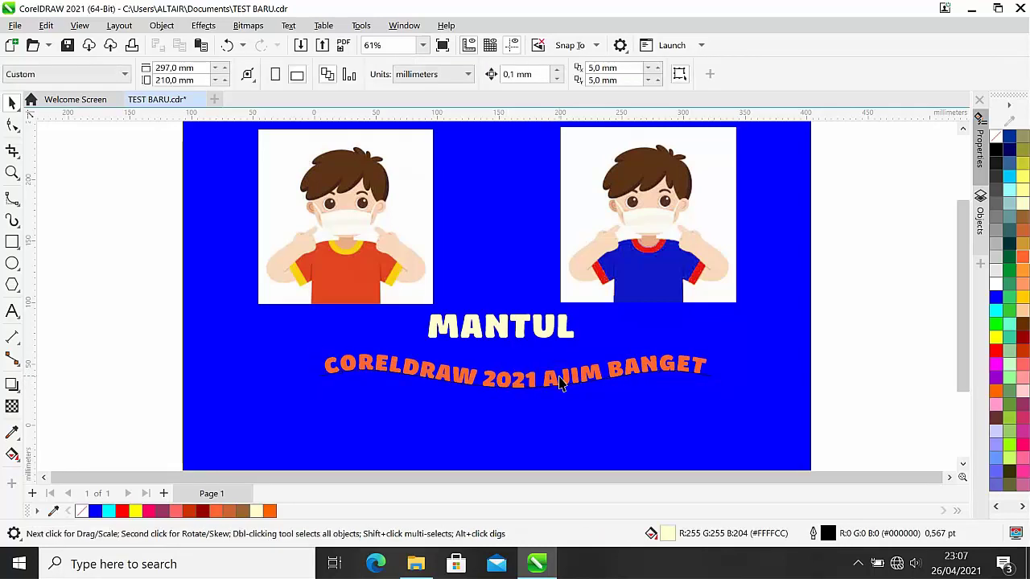
Delete the wavy B-Spline line separately from the curved text, and place the text just below MANTUL at about X 150.8 mm, Y 55.5 mm
left_click_drag(533, 382, 531, 421)
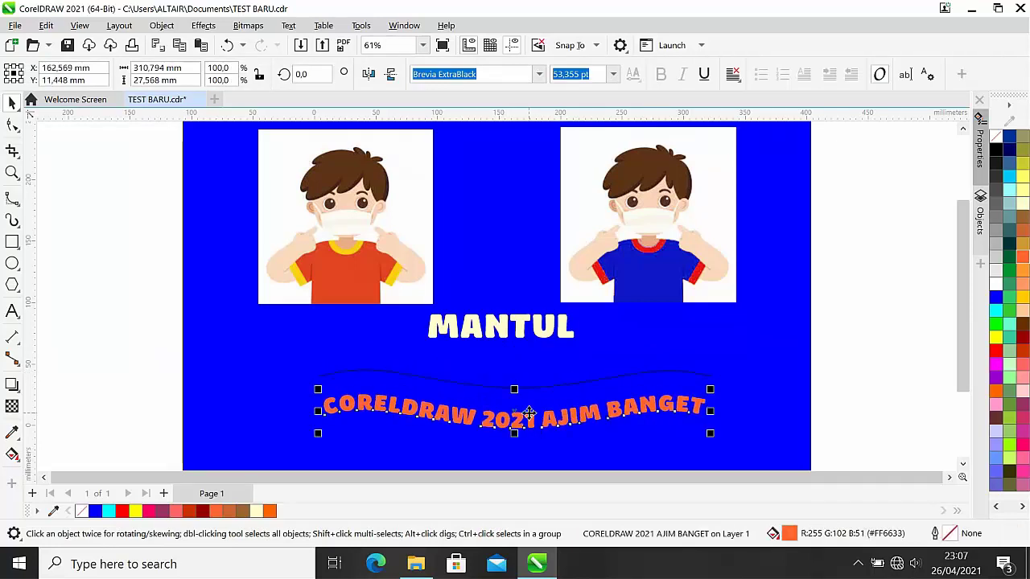
left_click(530, 419)
left_click_drag(541, 388, 544, 361)
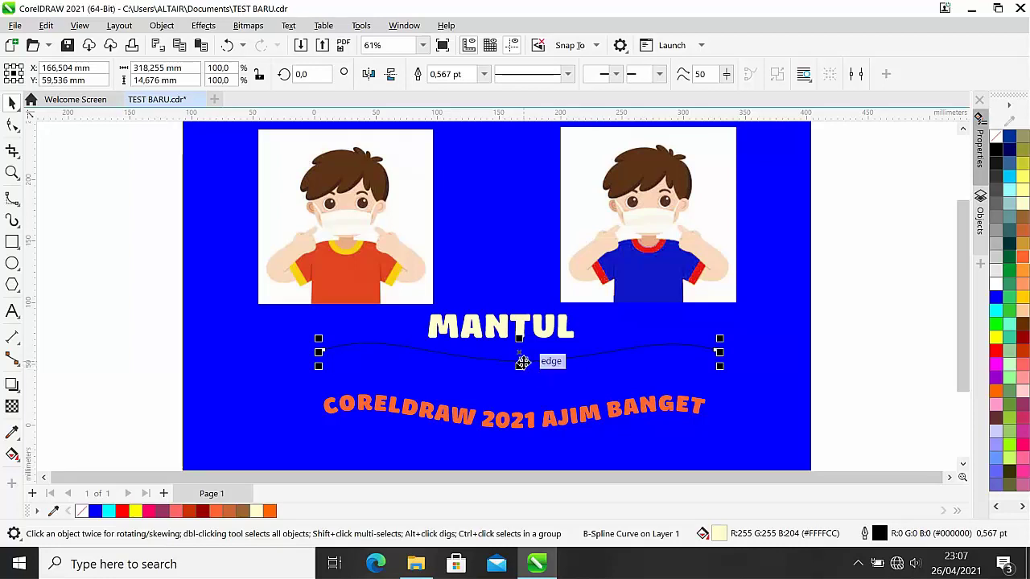
right_click(522, 363)
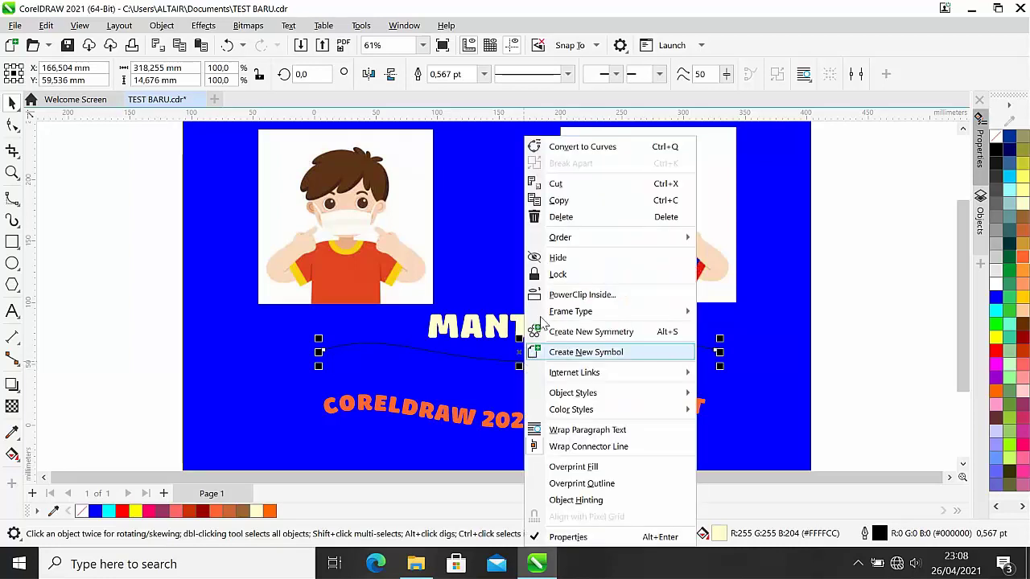
left_click(561, 217)
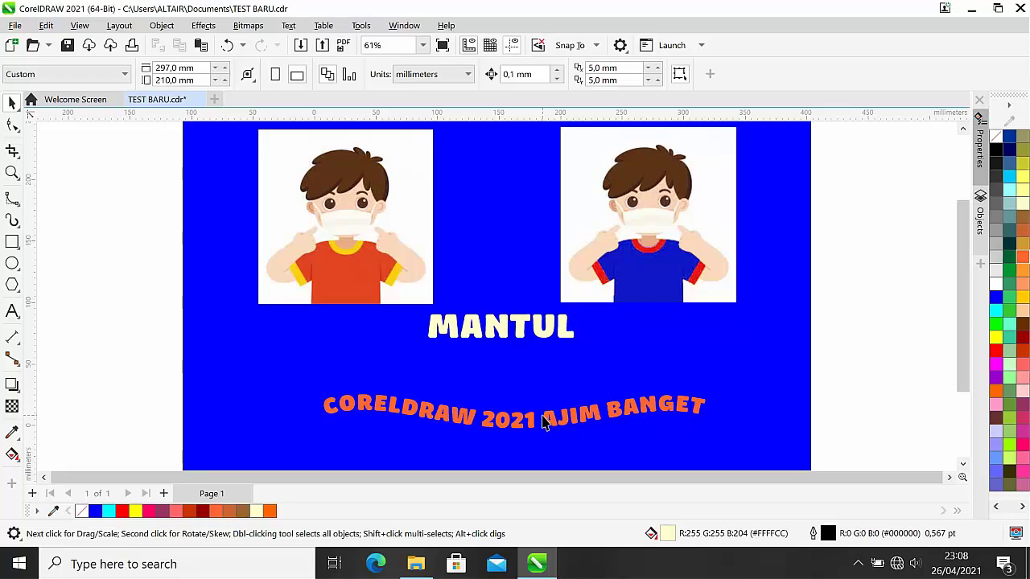
left_click_drag(543, 424, 572, 393)
left_click_drag(549, 378, 532, 370)
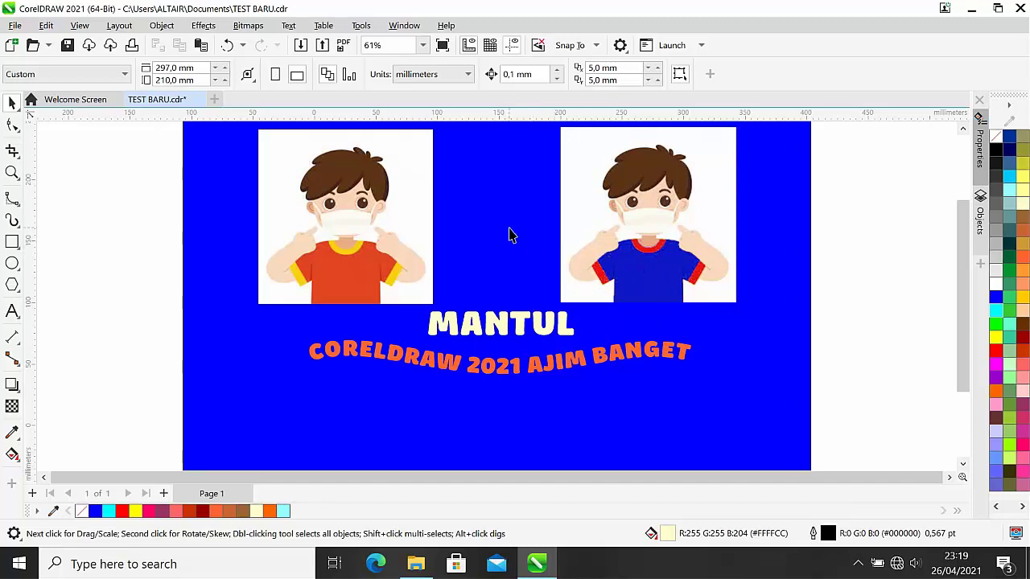
Show the Export docker and add the blue-shirt boy picture to the export list as JPG
left_click(399, 30)
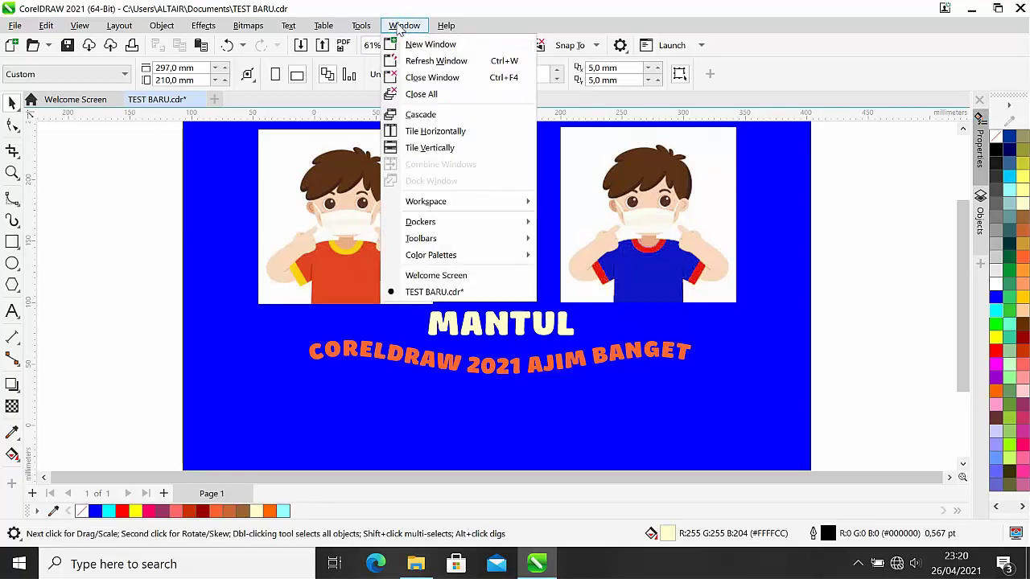
mouse_move(441, 228)
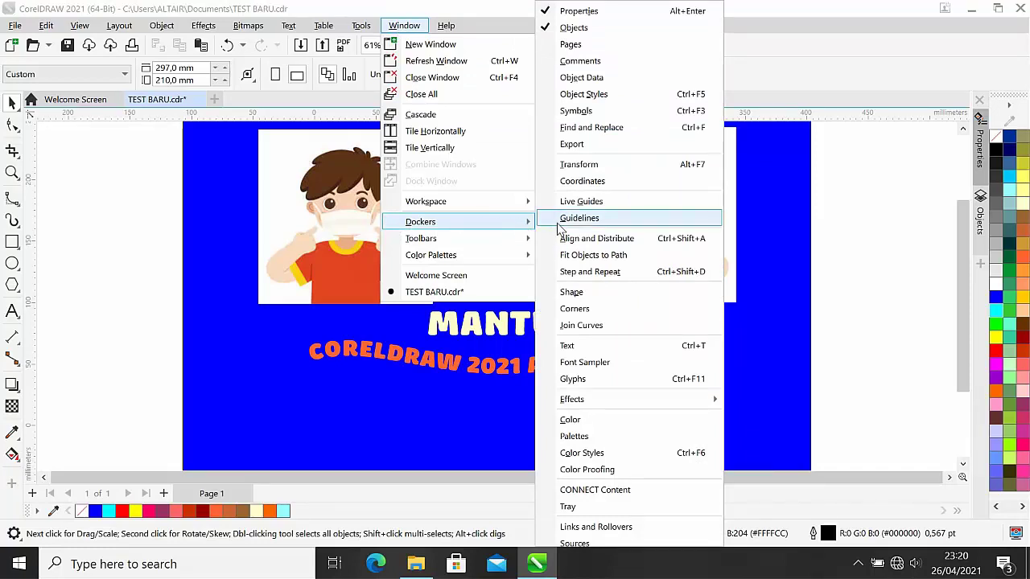
left_click(572, 145)
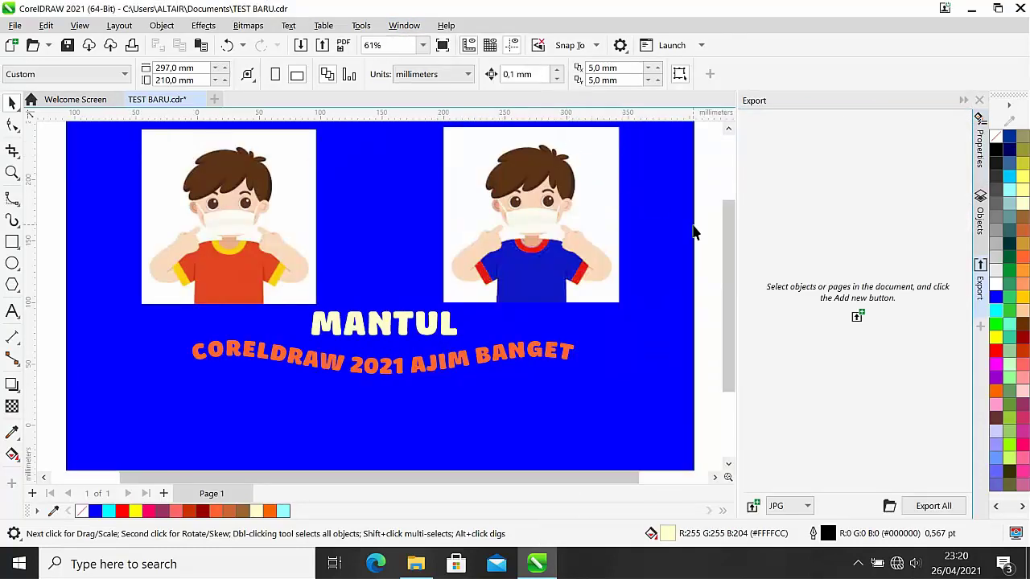
left_click(537, 212)
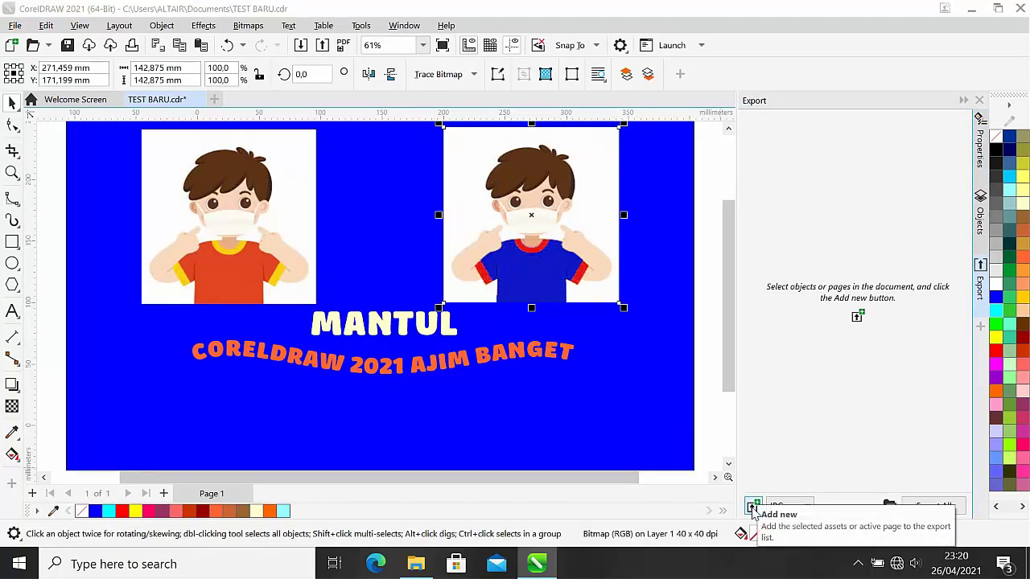
left_click(752, 507)
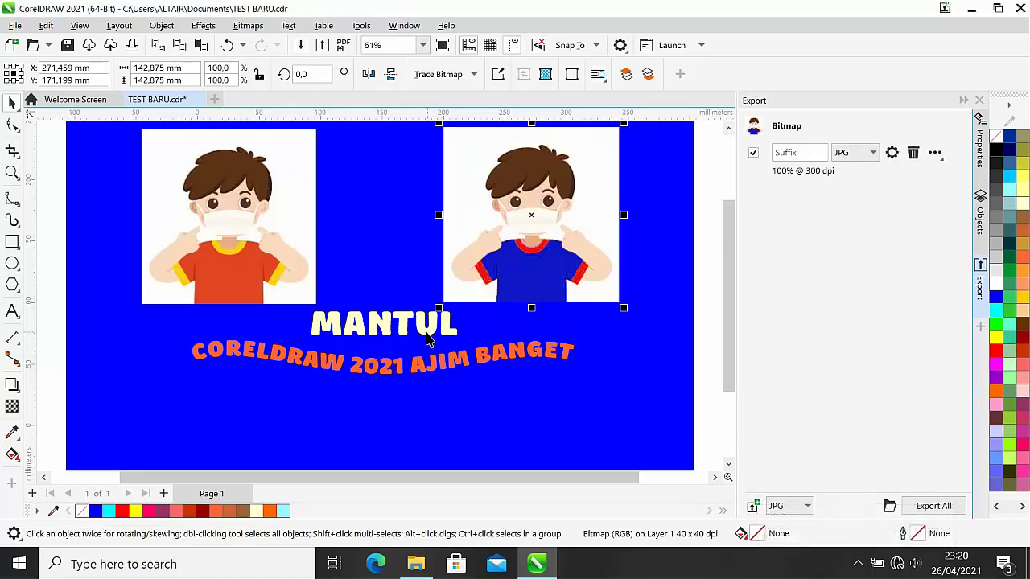
Add the CORELDRAW 2021 AJIM BANGET text, the MANTUL heading and the orange-shirt boy picture to the export list as JPG
left_click(430, 367)
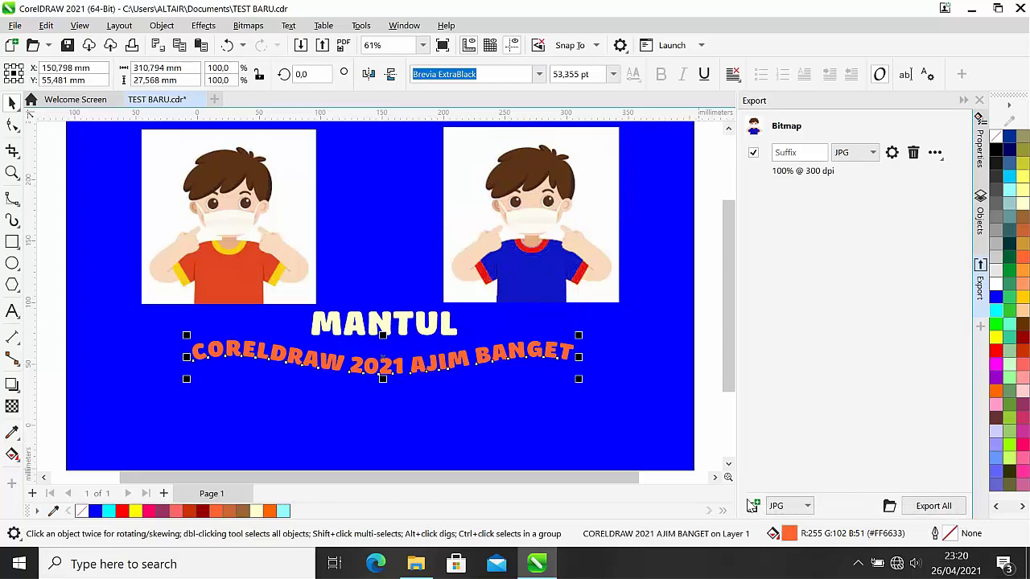
left_click(753, 507)
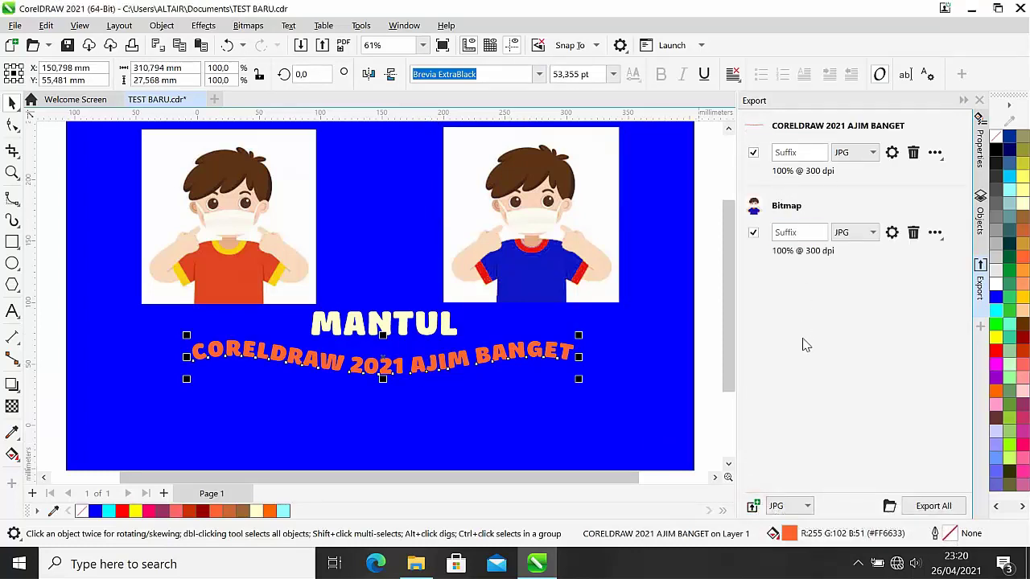
left_click(375, 325)
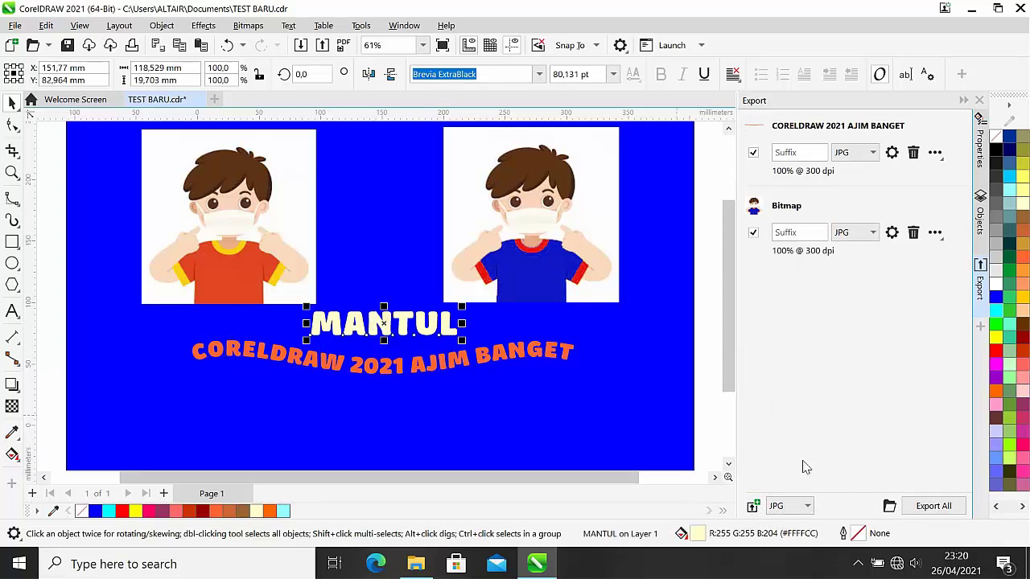
left_click(753, 506)
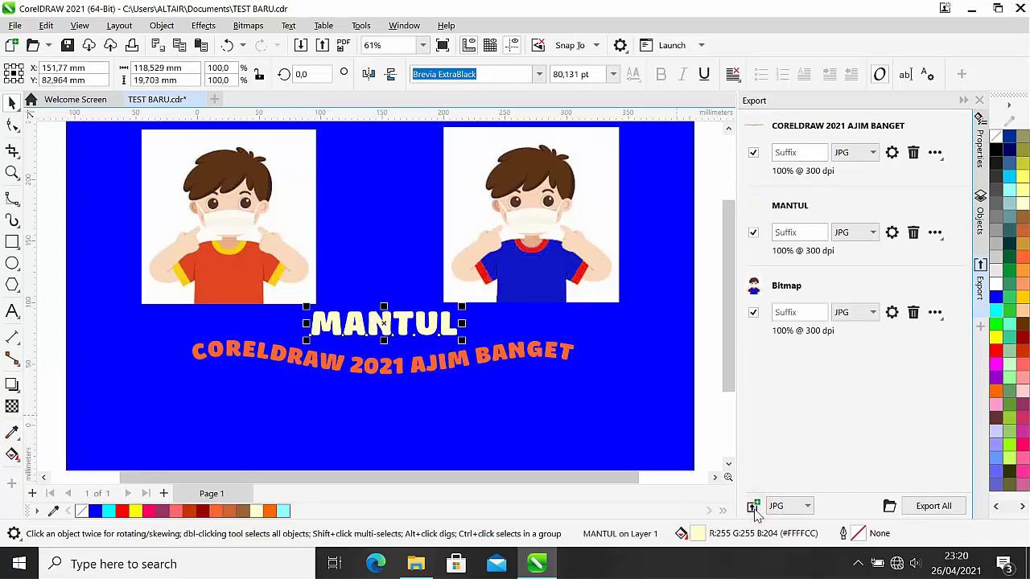
left_click(214, 222)
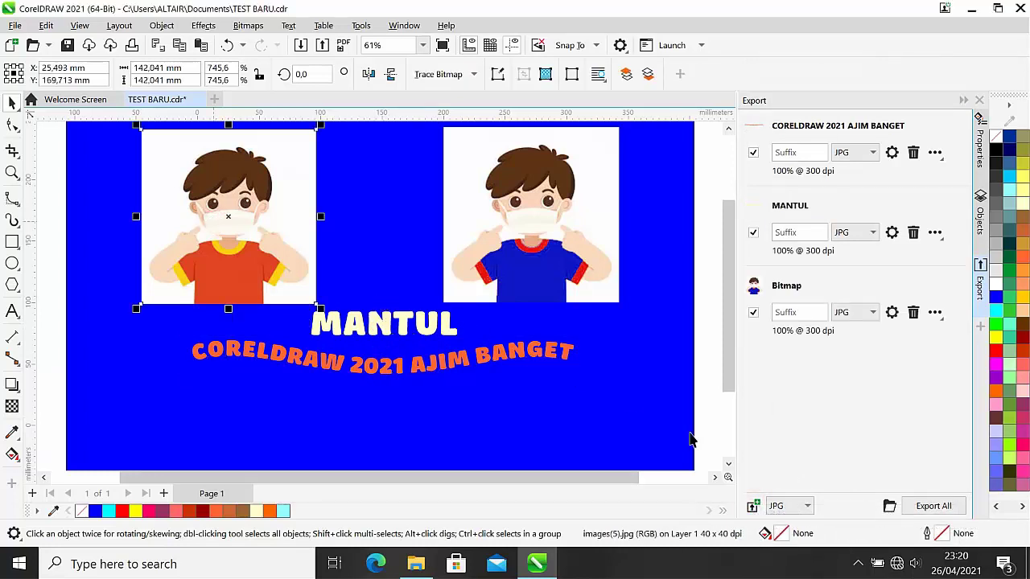
left_click(751, 506)
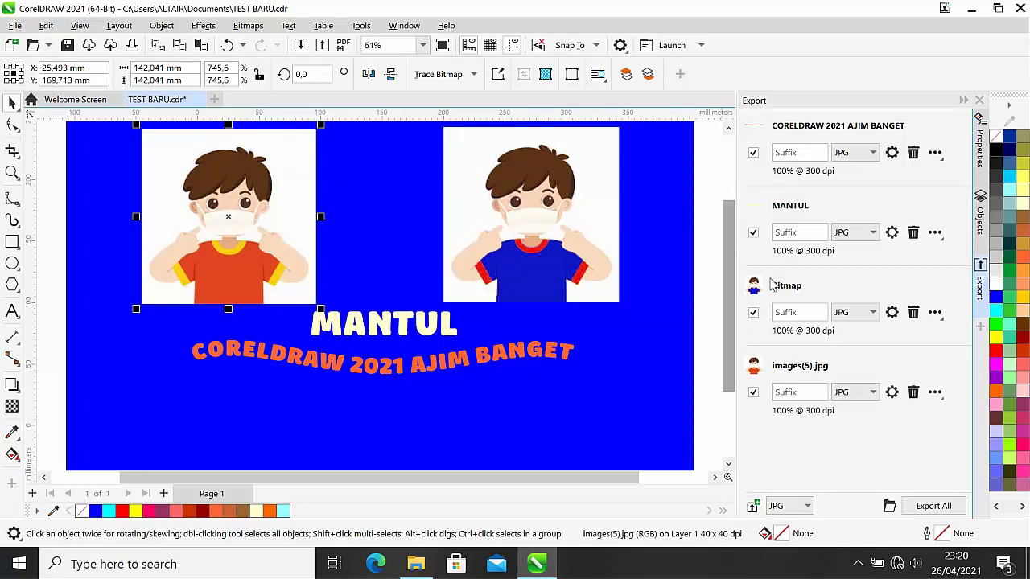
Export all listed objects to the Saved Pictures folder inside Pictures
left_click(933, 507)
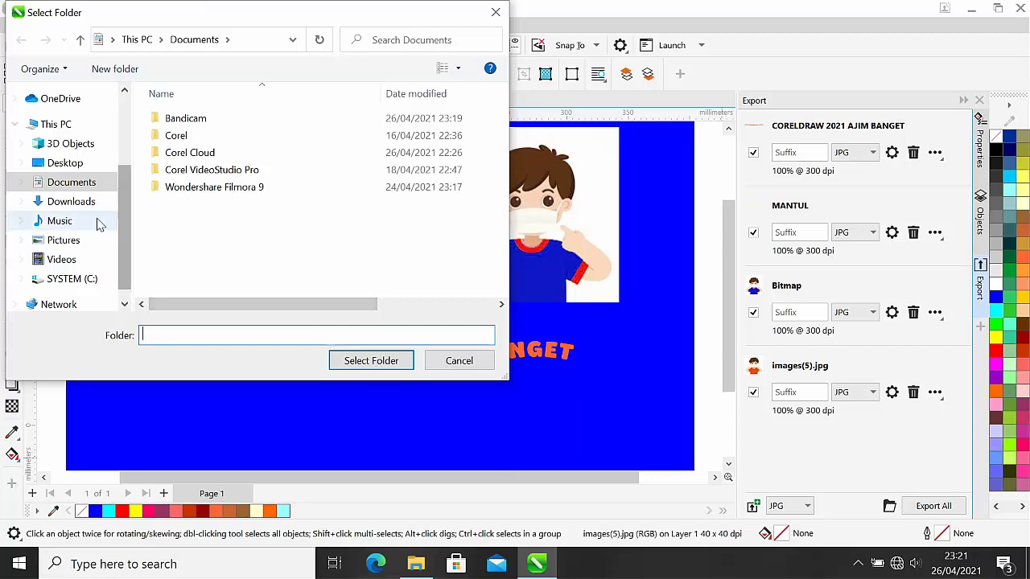
left_click(58, 240)
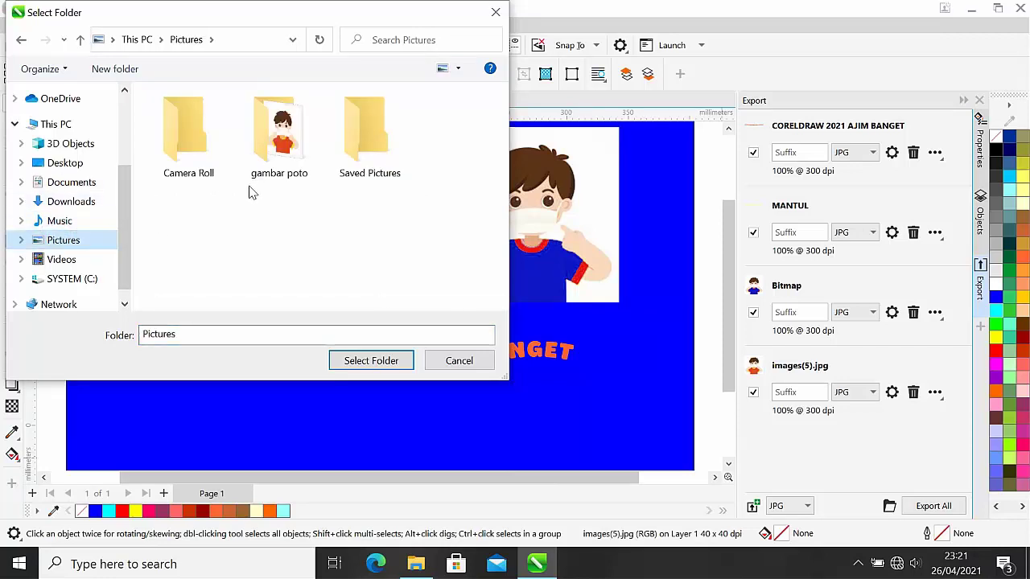
double_click(368, 163)
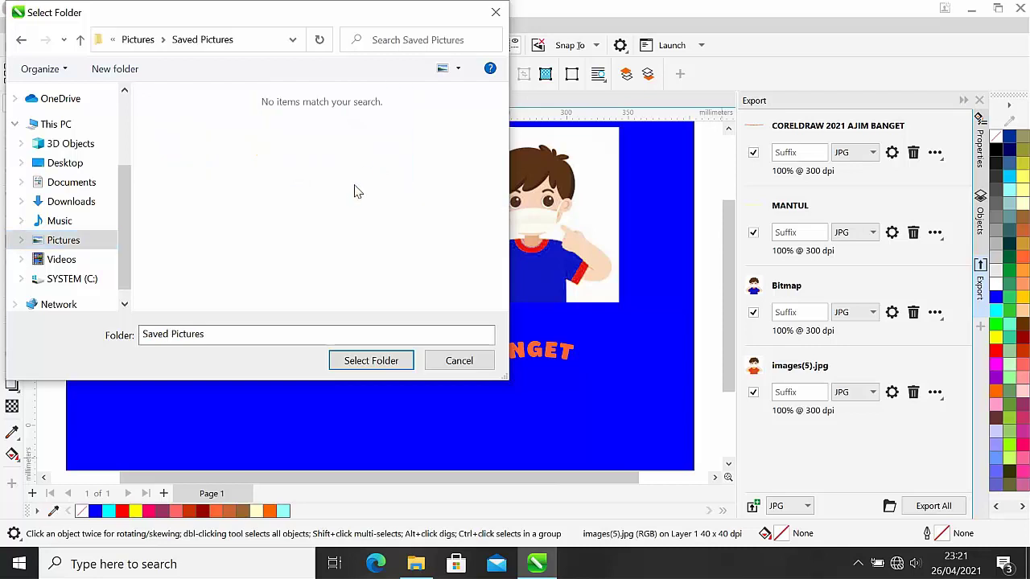
left_click(351, 364)
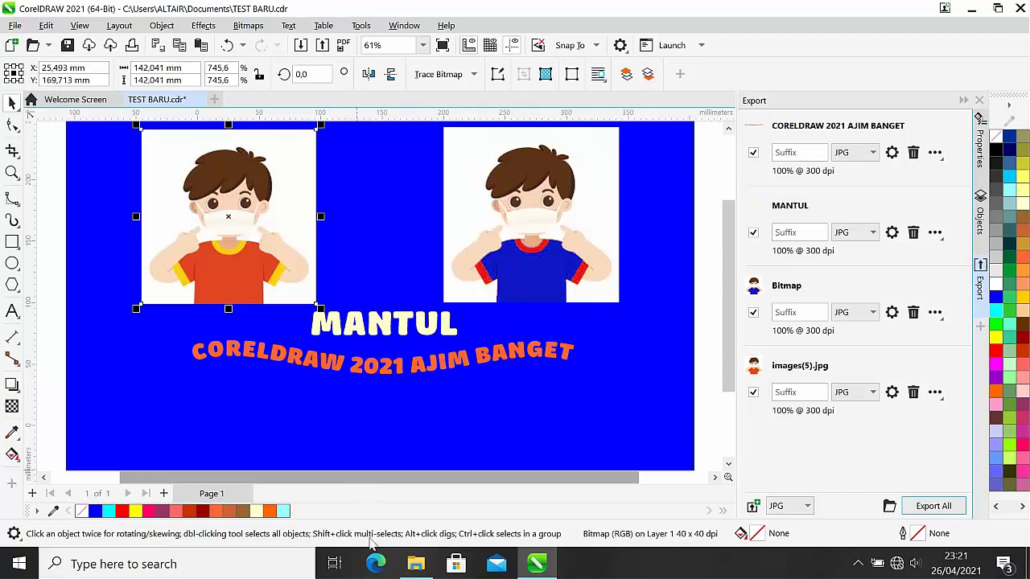
Check the exported images in the Saved Pictures folder in File Explorer, and return to CorelDRAW
left_click(416, 565)
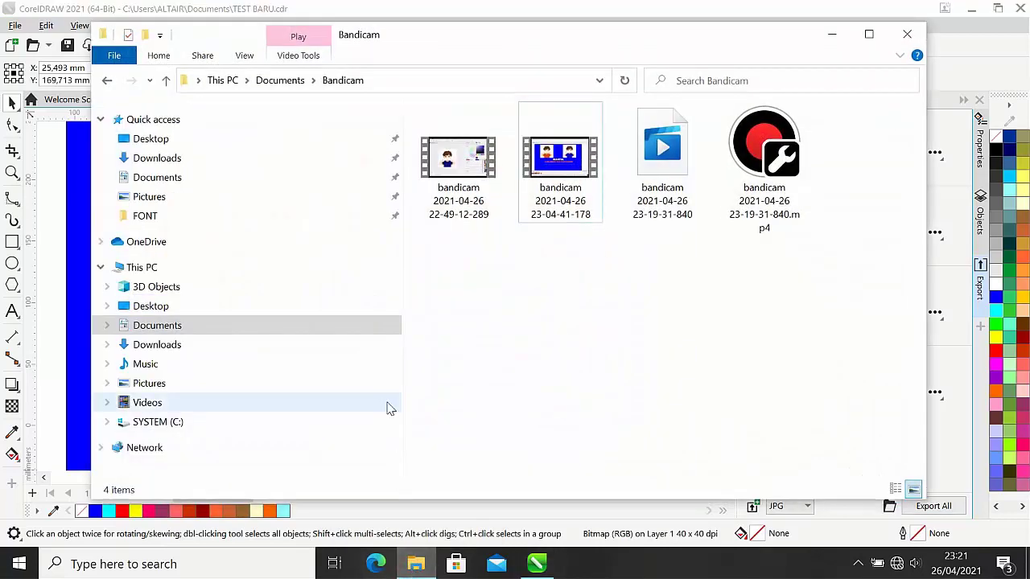
left_click(161, 386)
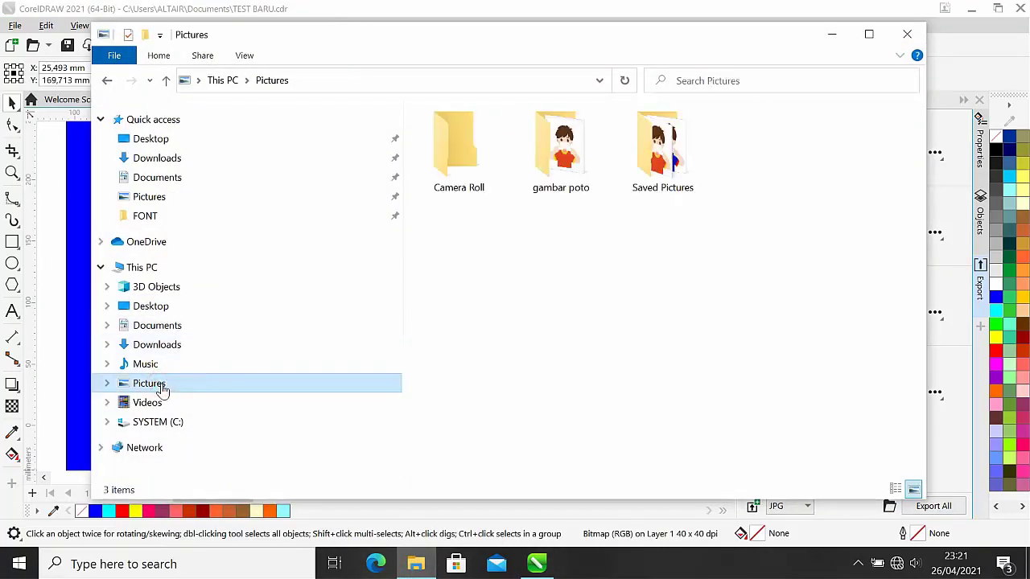
double_click(667, 161)
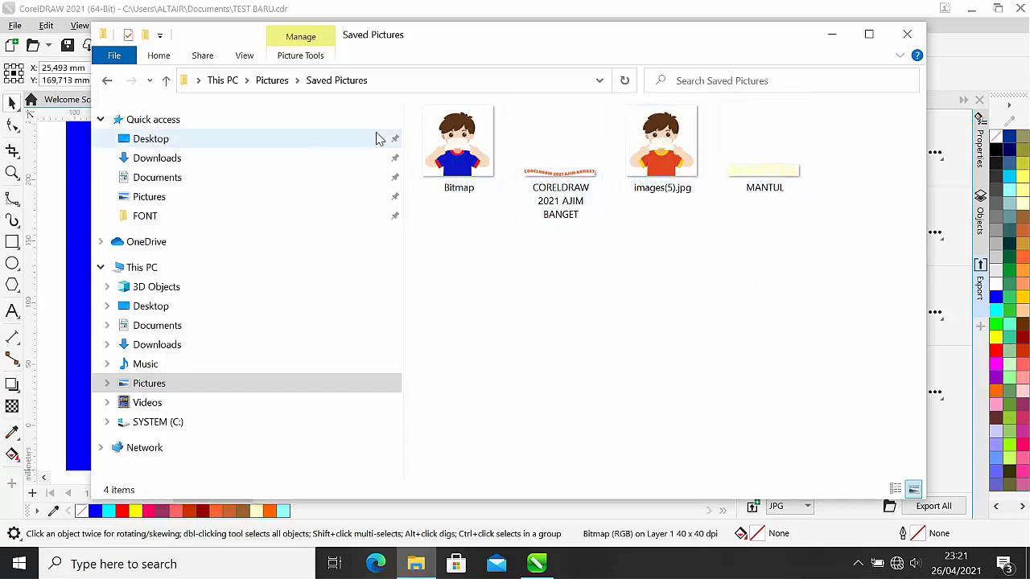
left_click(906, 34)
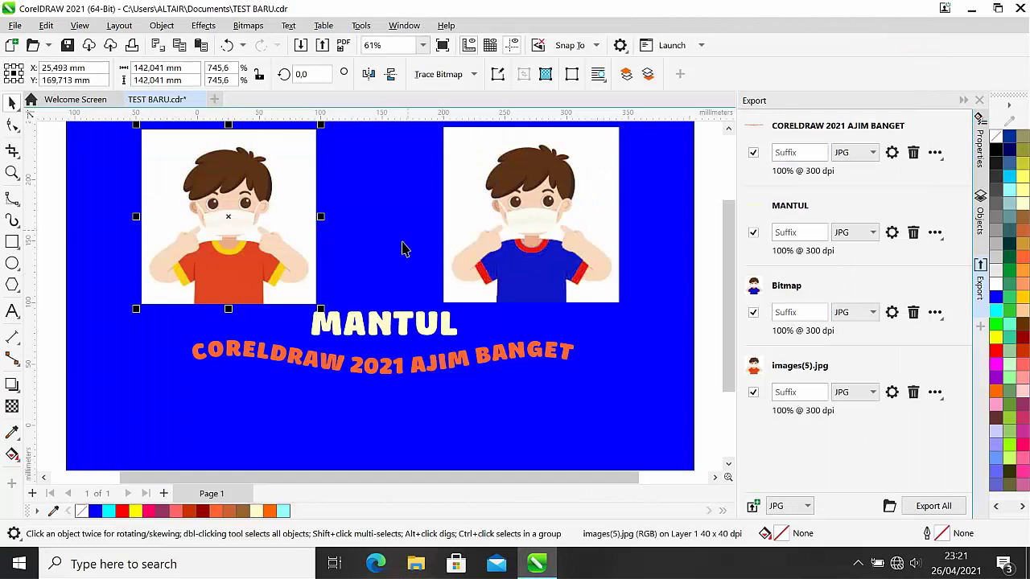